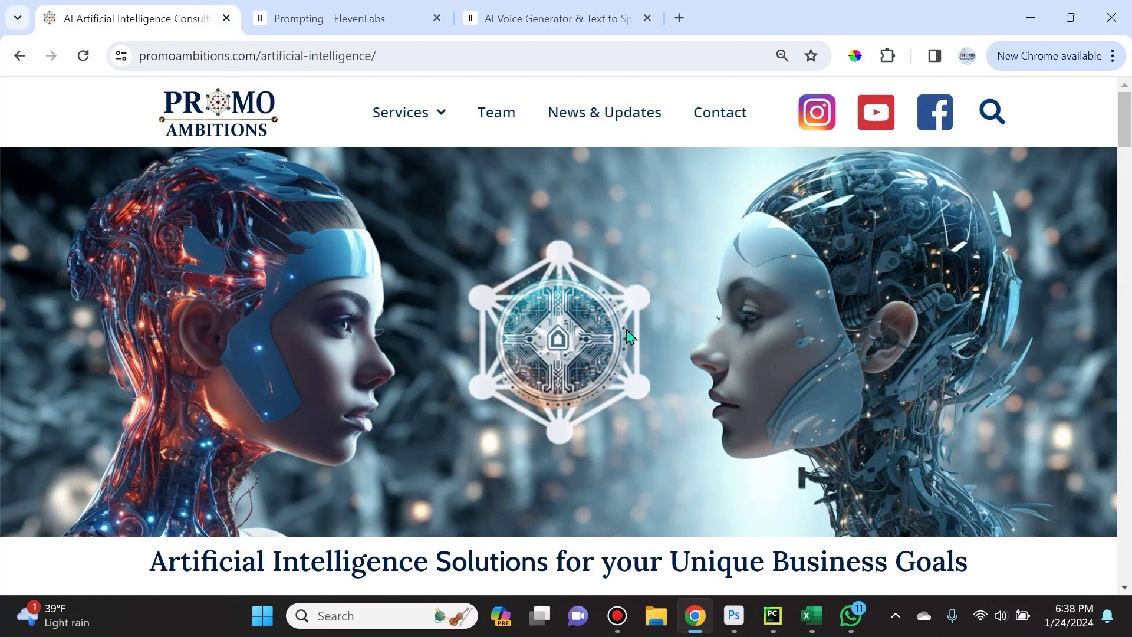
- Switch from the Promo Ambitions page to the 'Prompting - ElevenLabs' documentation tab
left_click(328, 13)
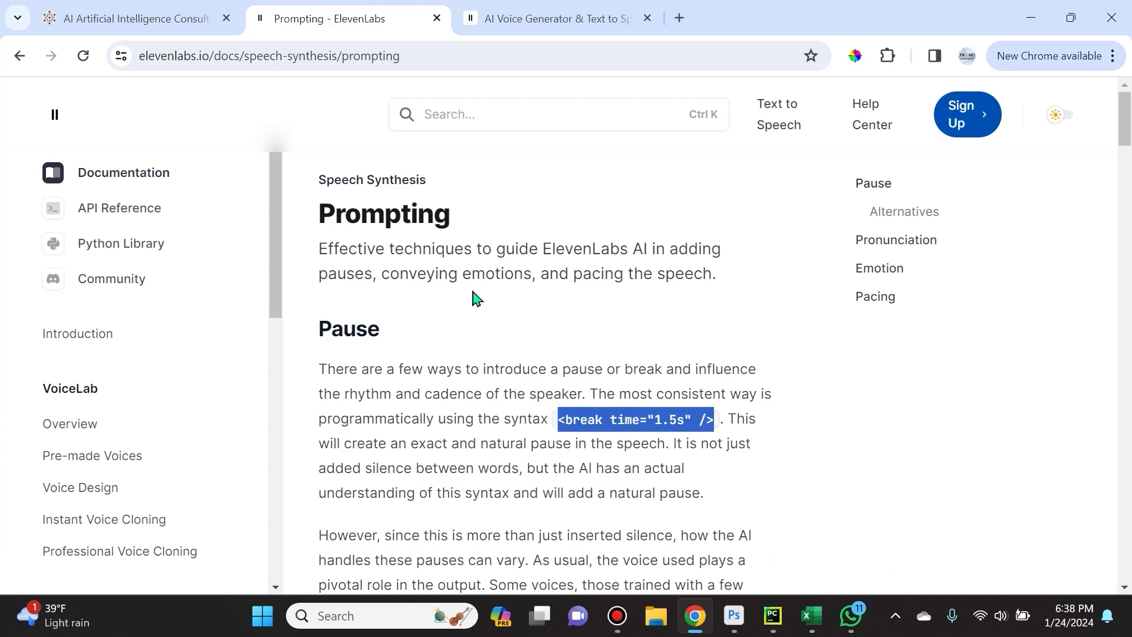
- Highlight the <break time="1.5s" /> example, then narrow the highlight to its 1.5 value
left_click(506, 318)
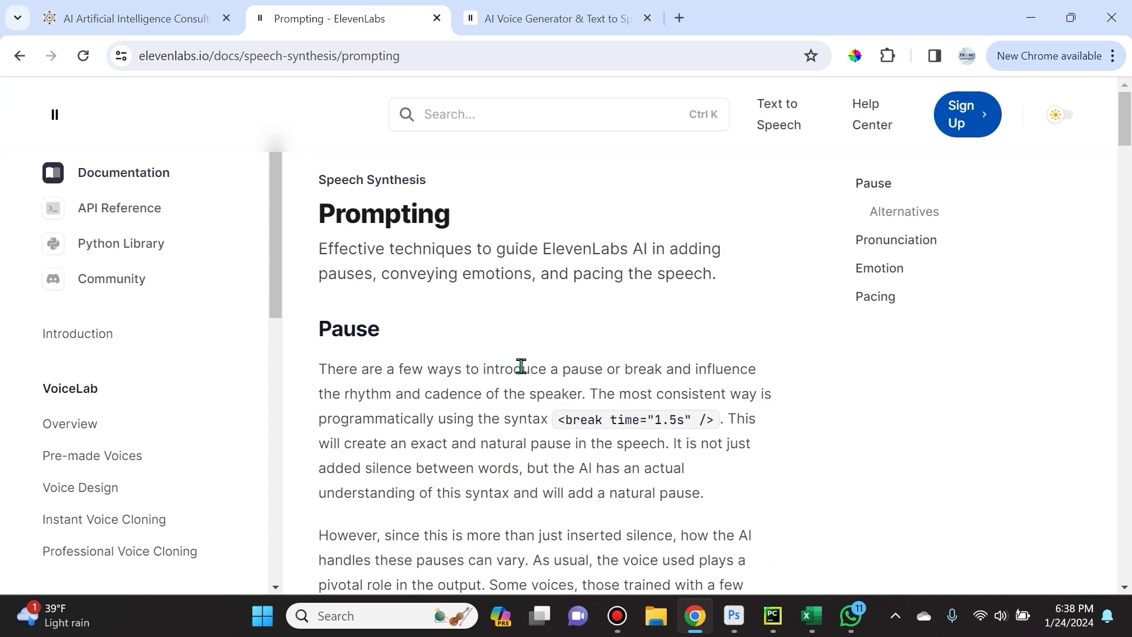
scroll(518, 325, "down", 3)
scroll(515, 321, "up", 2)
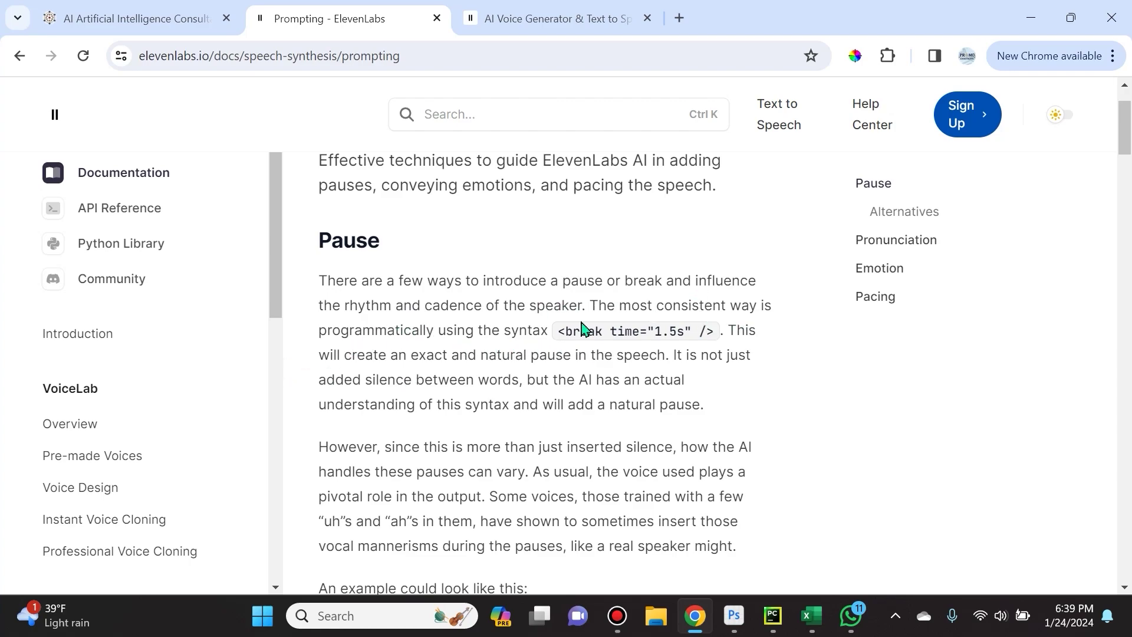
left_click_drag(560, 330, 714, 332)
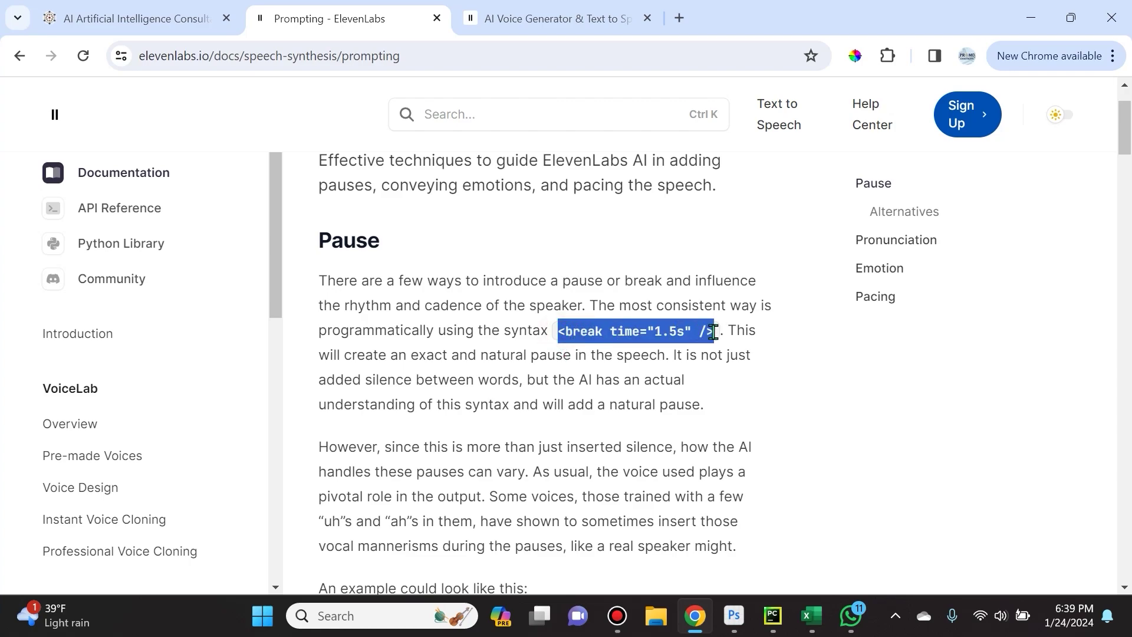
left_click(658, 332)
left_click_drag(659, 332, 681, 333)
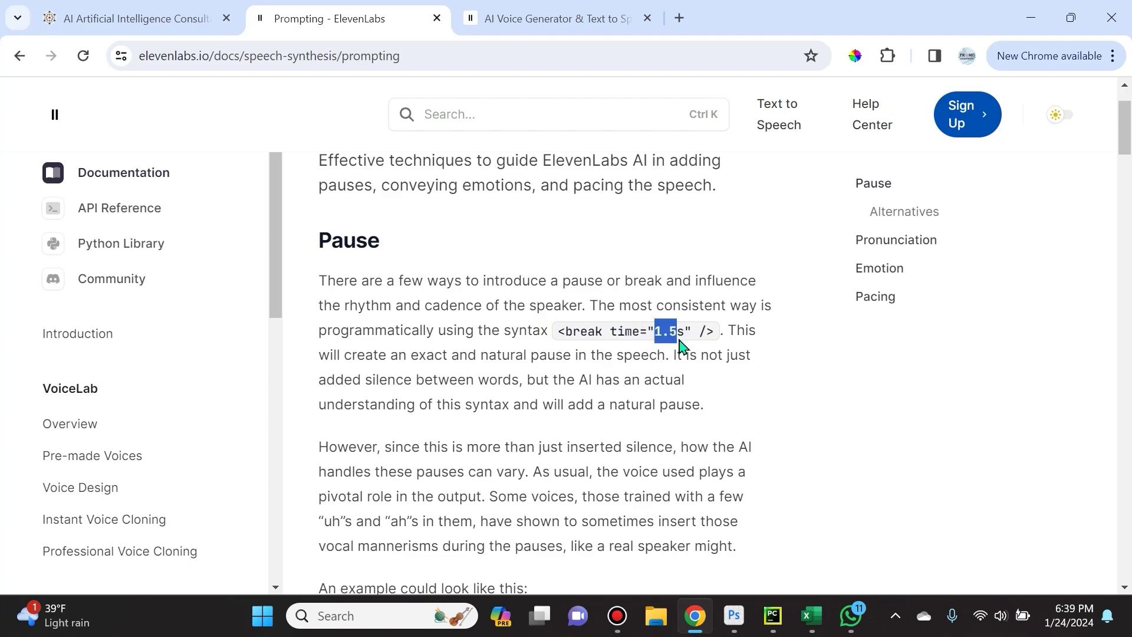
scroll(737, 330, "down", 1)
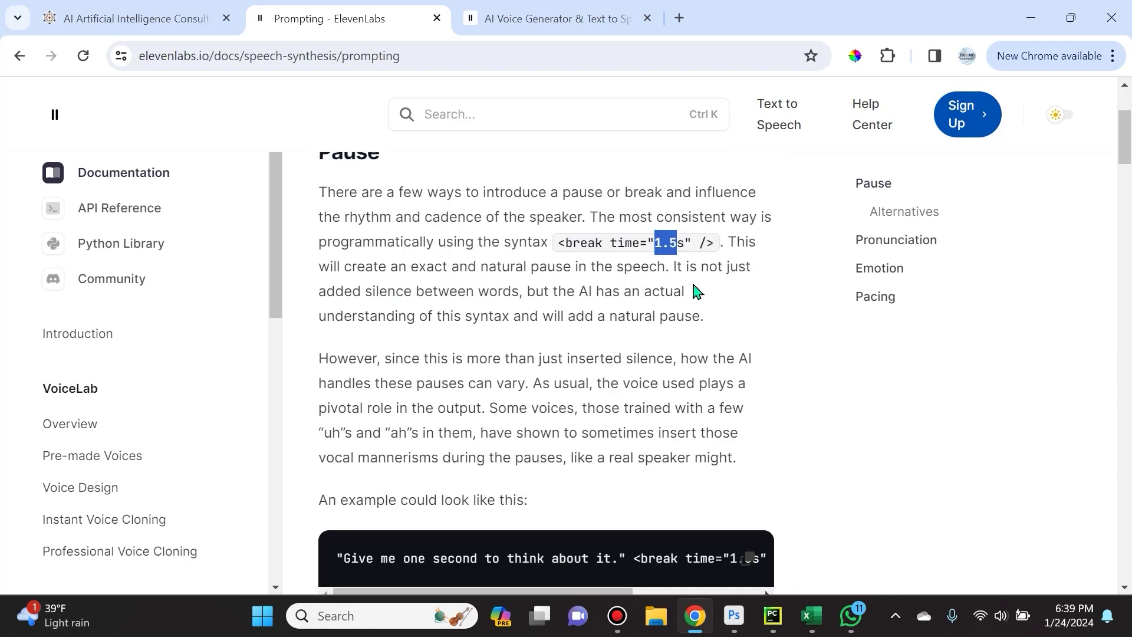
scroll(678, 334, "up", 1)
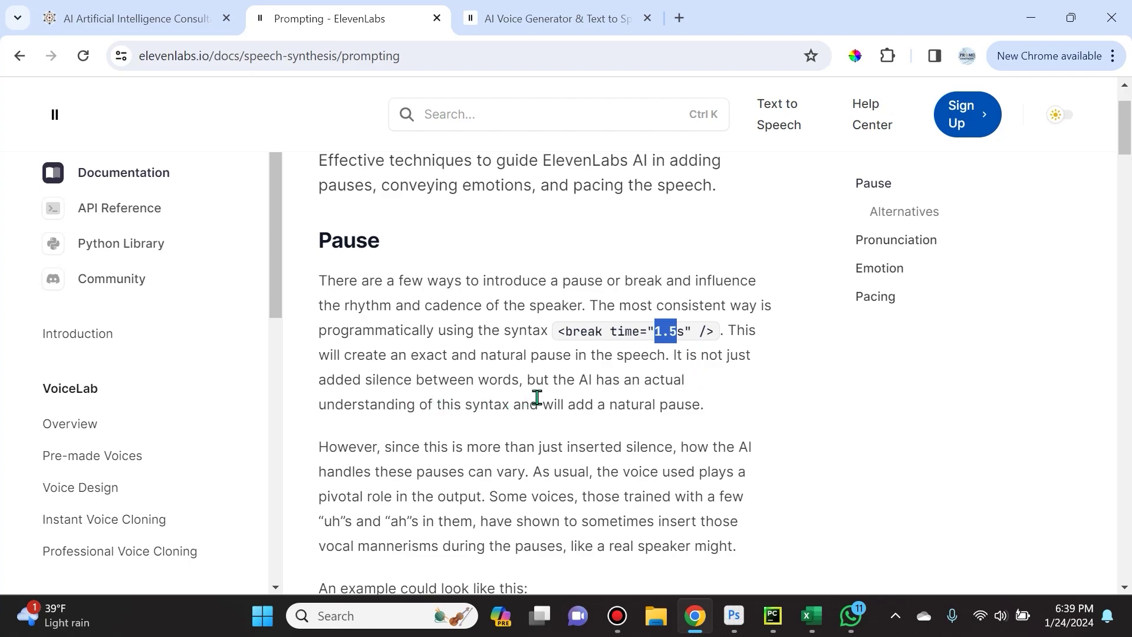
scroll(537, 397, "down", 2)
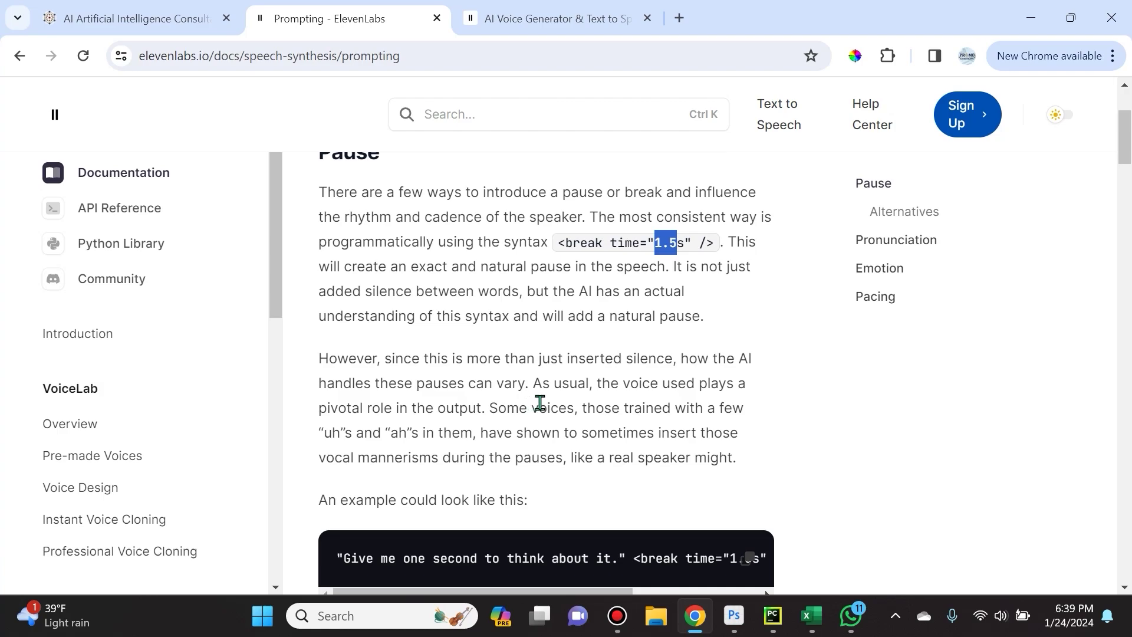
scroll(540, 403, "down", 2)
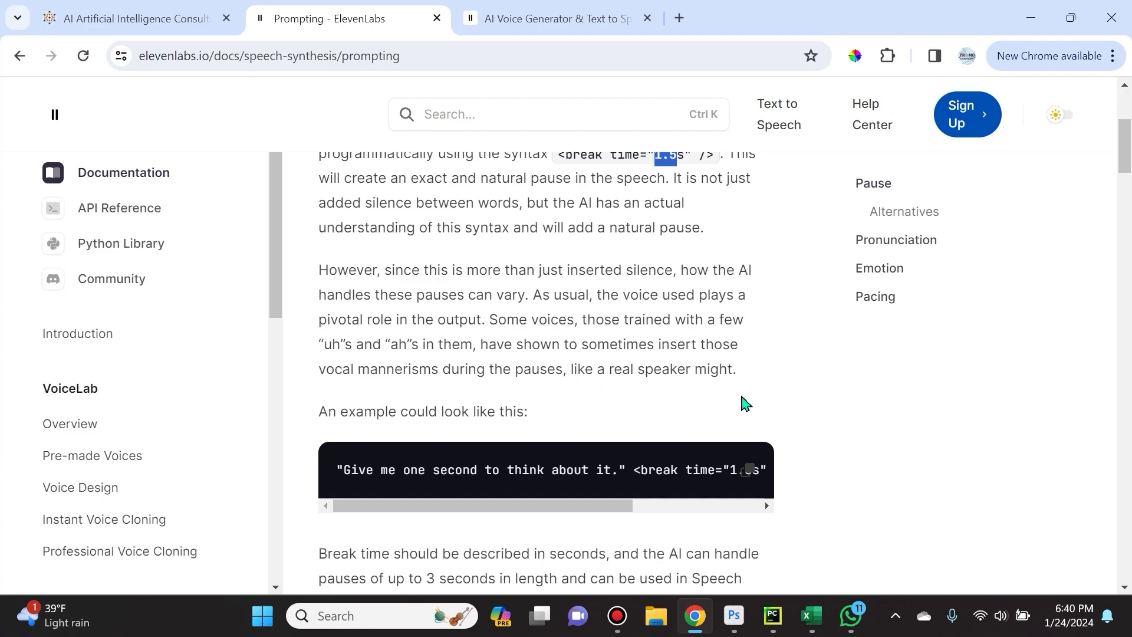
scroll(744, 404, "down", 1)
scroll(632, 301, "up", 2)
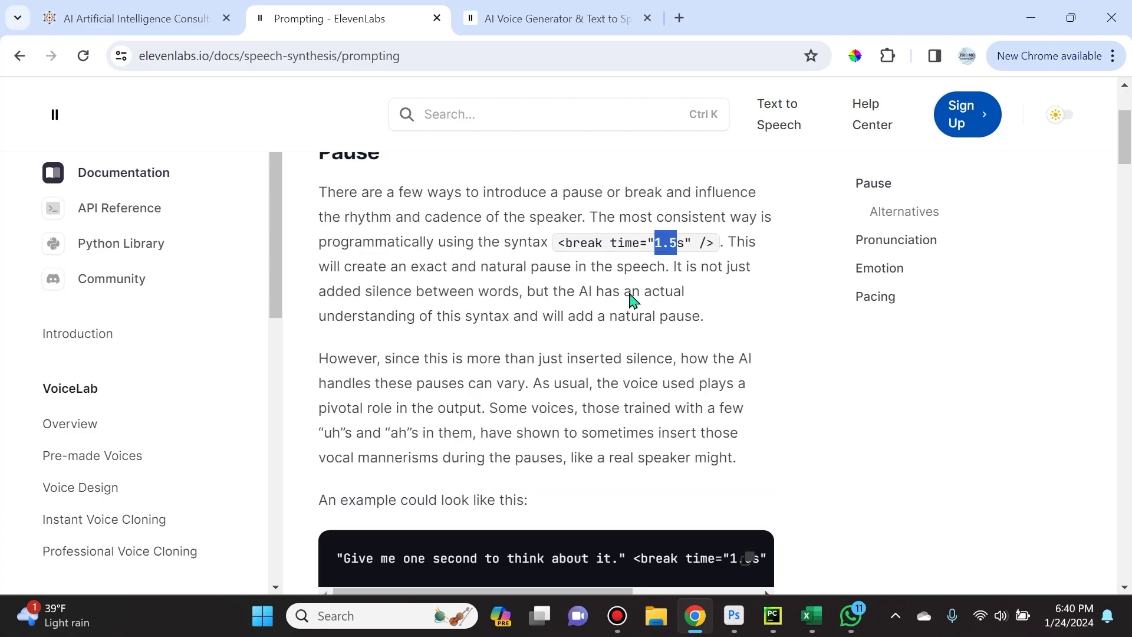
scroll(625, 306, "down", 1)
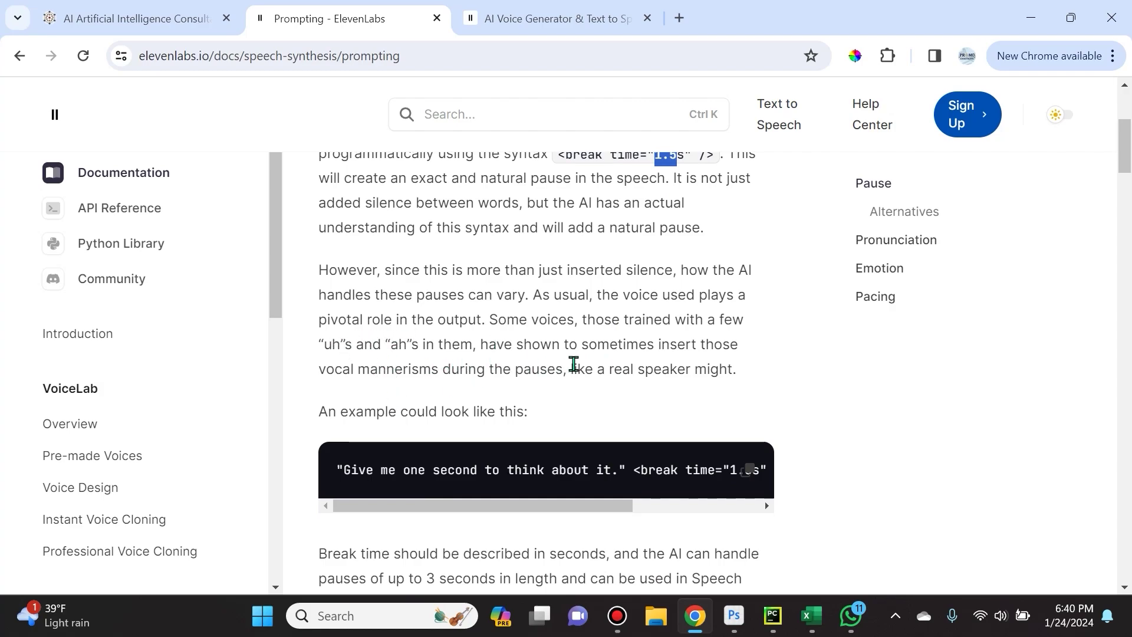
scroll(574, 364, "down", 2)
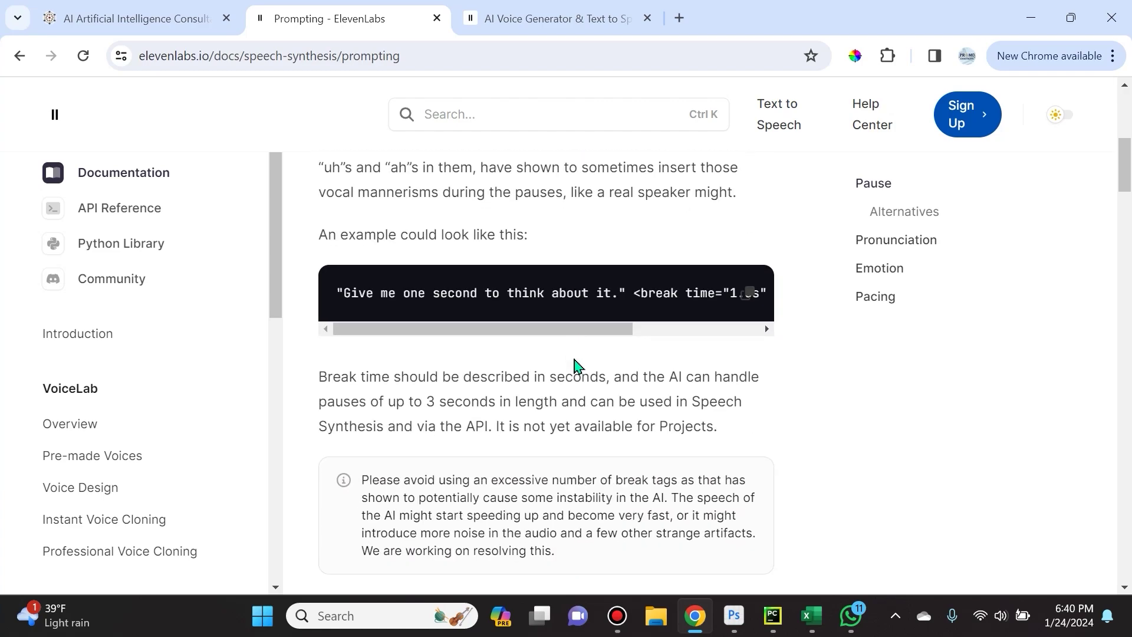
scroll(543, 346, "down", 1)
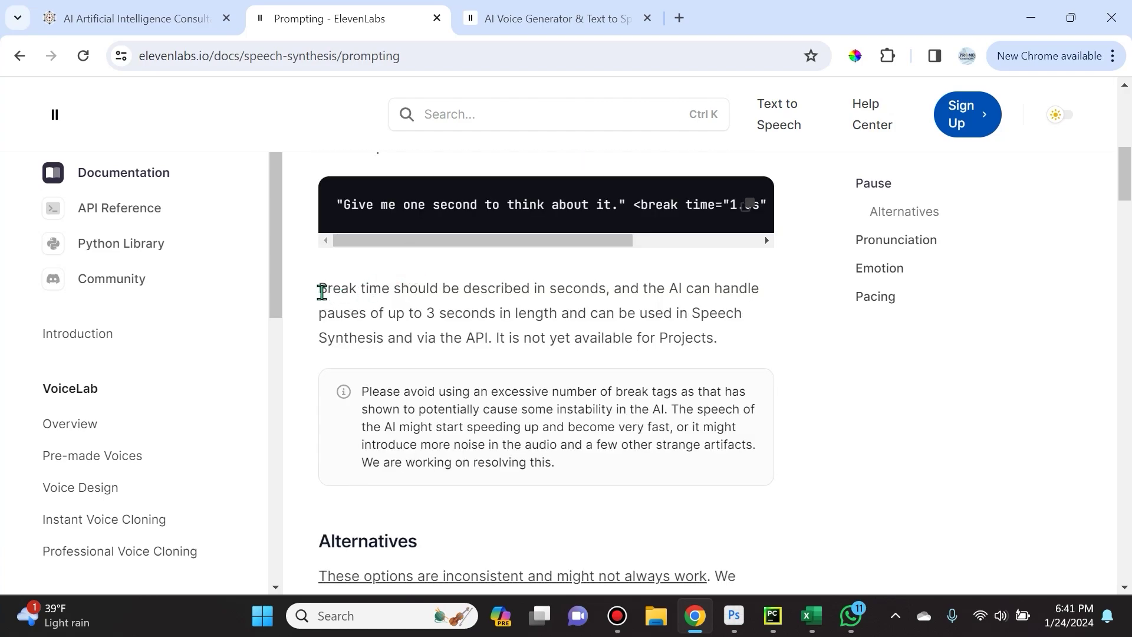
- Highlight the 3-seconds maximum pause note, then go to the AI Voice Generator tab
left_click_drag(321, 291, 613, 291)
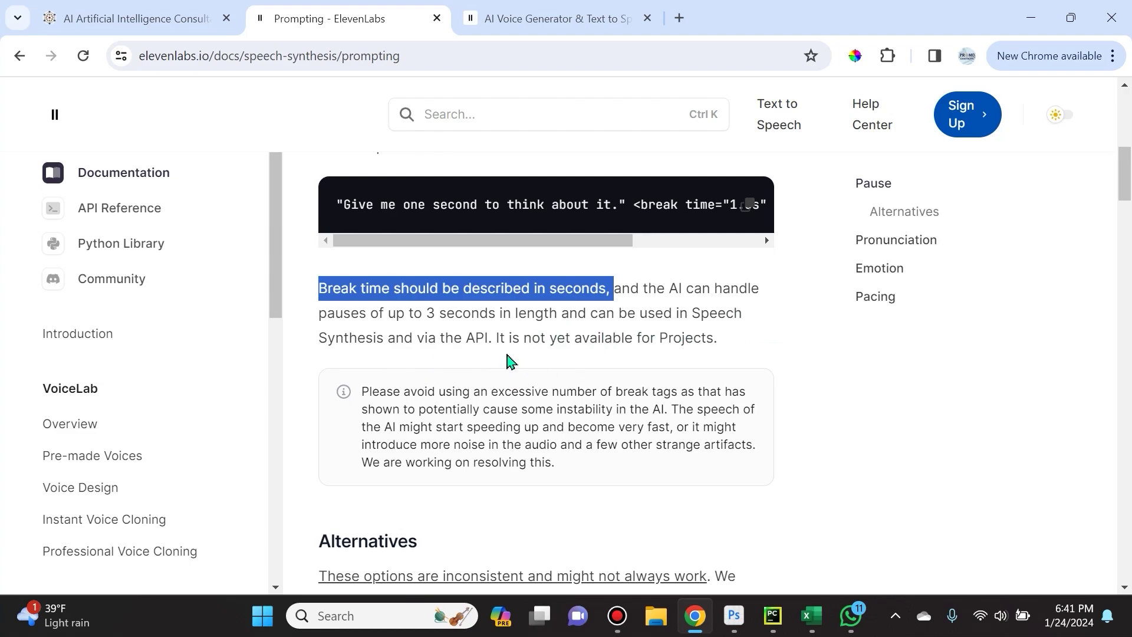
left_click(629, 317)
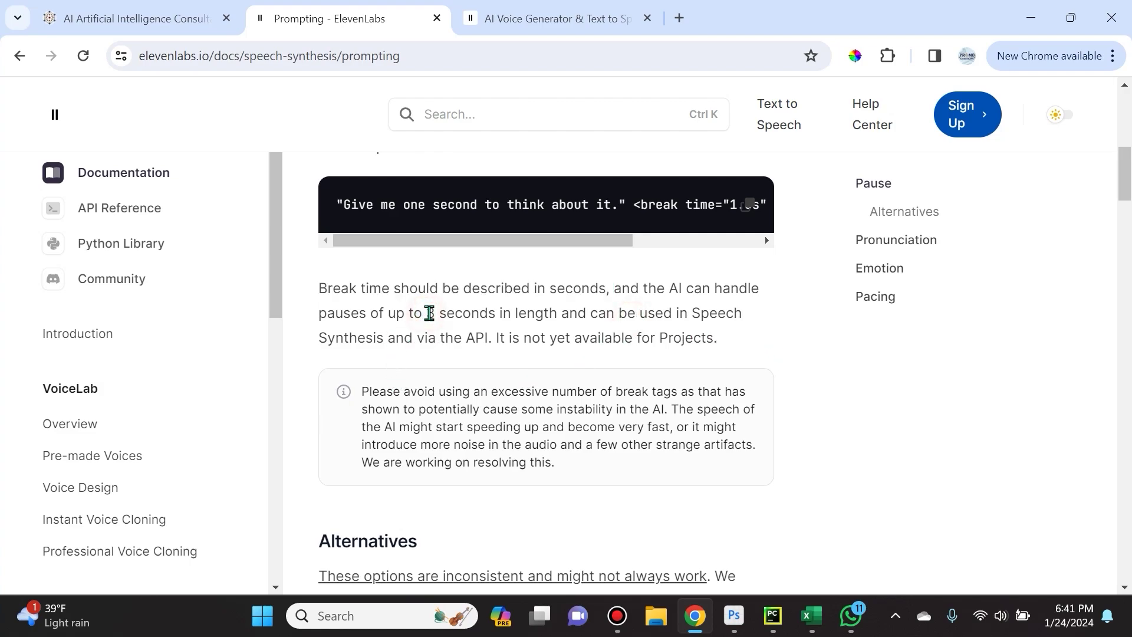
left_click_drag(426, 312, 488, 312)
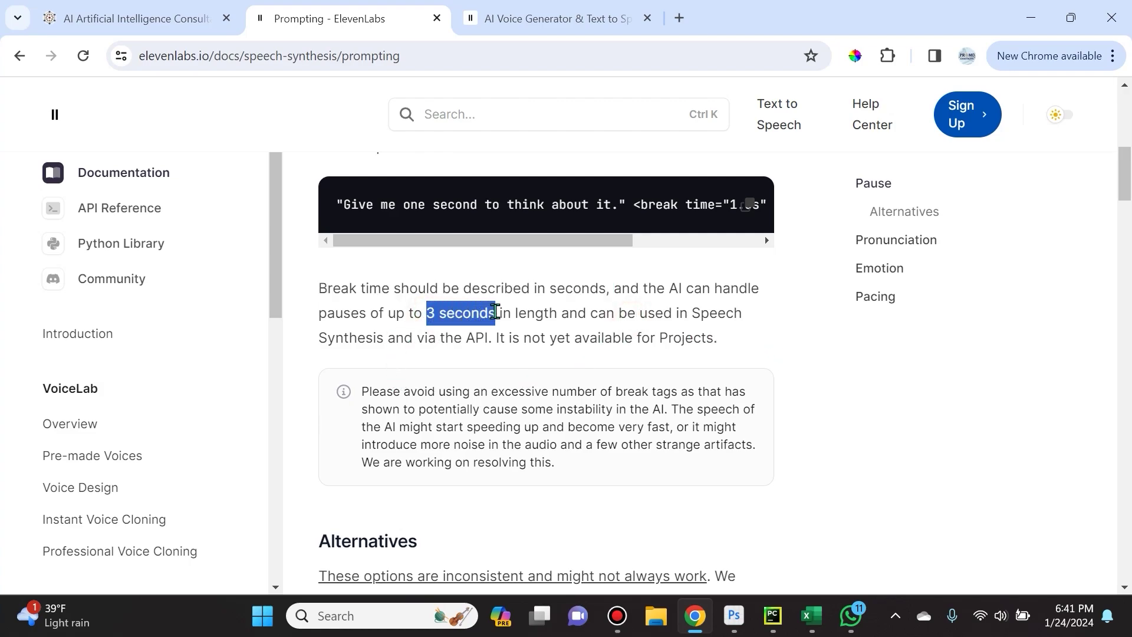
left_click(578, 19)
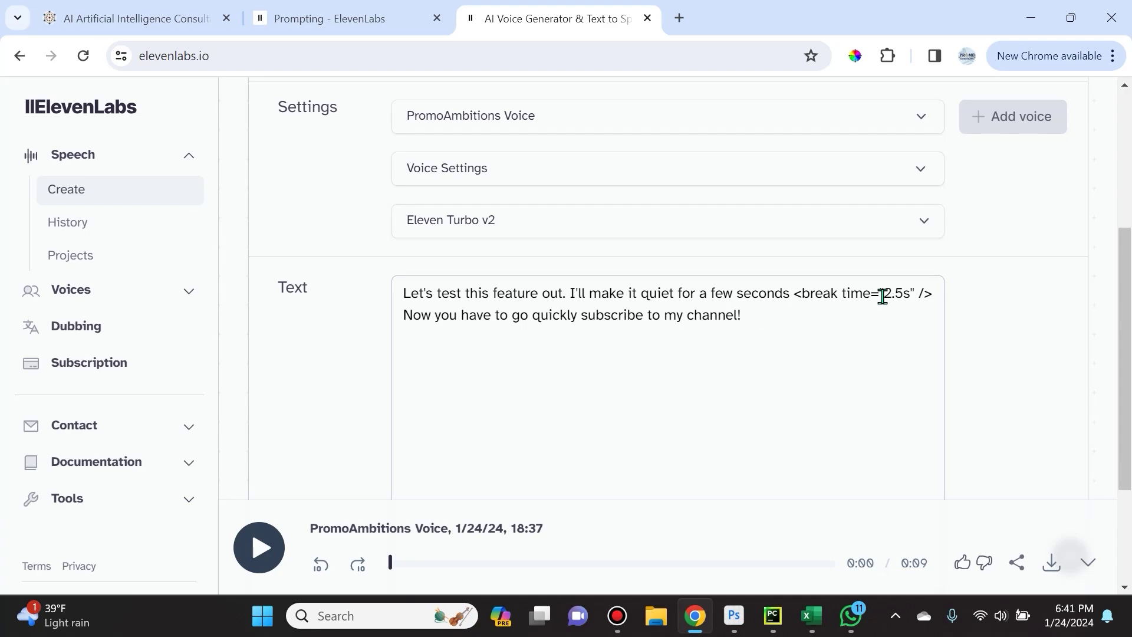
- Change the Text box's break tag duration to 2.5s and scroll toward Generate
mouse_move(882, 293)
left_mouse_down()
mouse_move(908, 293)
mouse_move(892, 293)
left_mouse_up()
type("2")
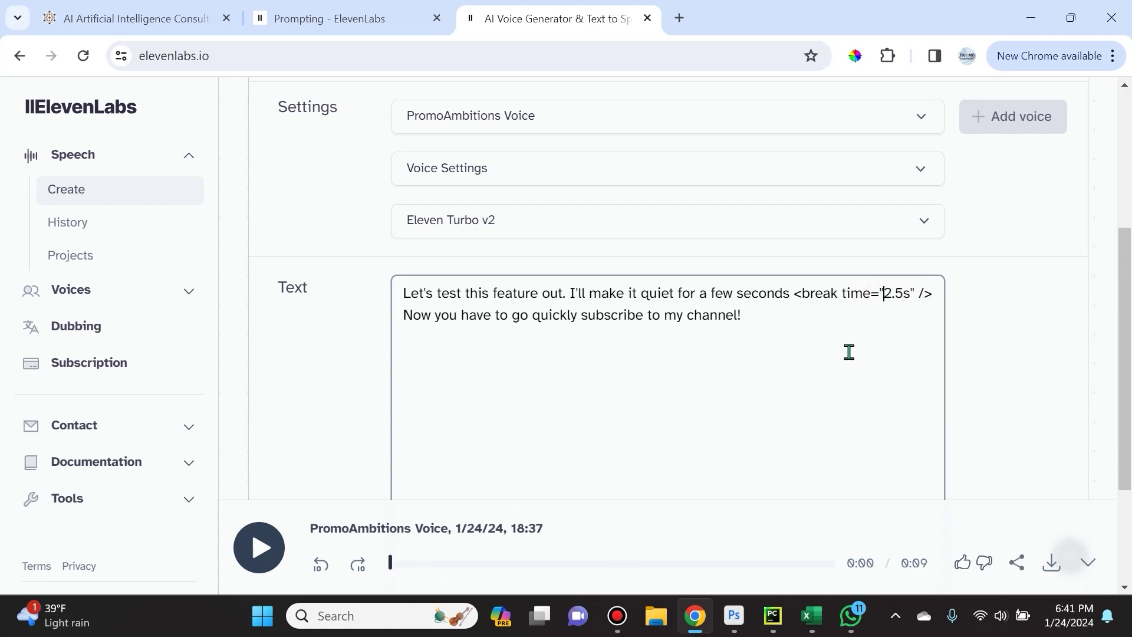
left_click_drag(1125, 285, 1125, 258)
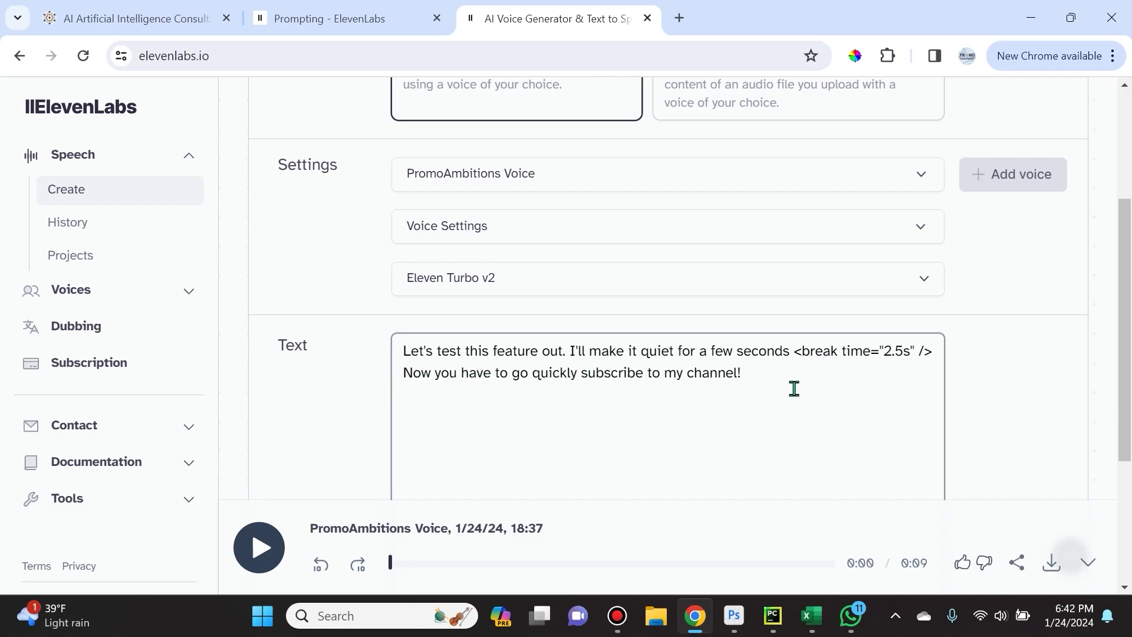
scroll(761, 380, "down", 4)
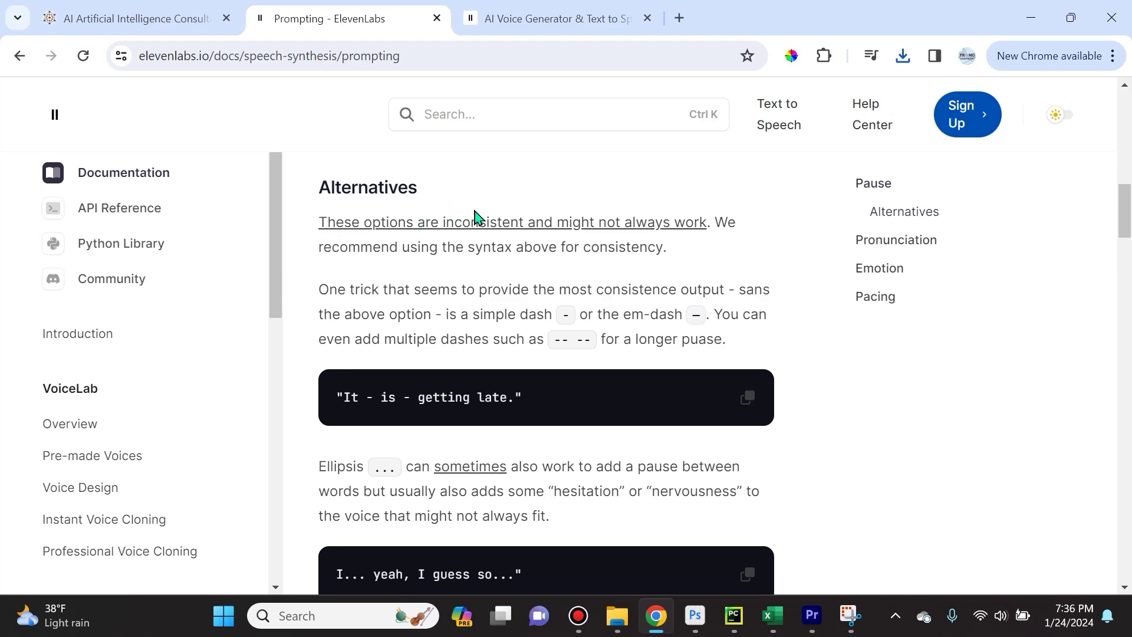
- In the Pause section, highlight the <break time="1.5s" /> code and the '3 seconds' limit
scroll(496, 236, "up", 4)
scroll(496, 243, "down", 1)
scroll(495, 243, "down", 3)
scroll(457, 309, "up", 10)
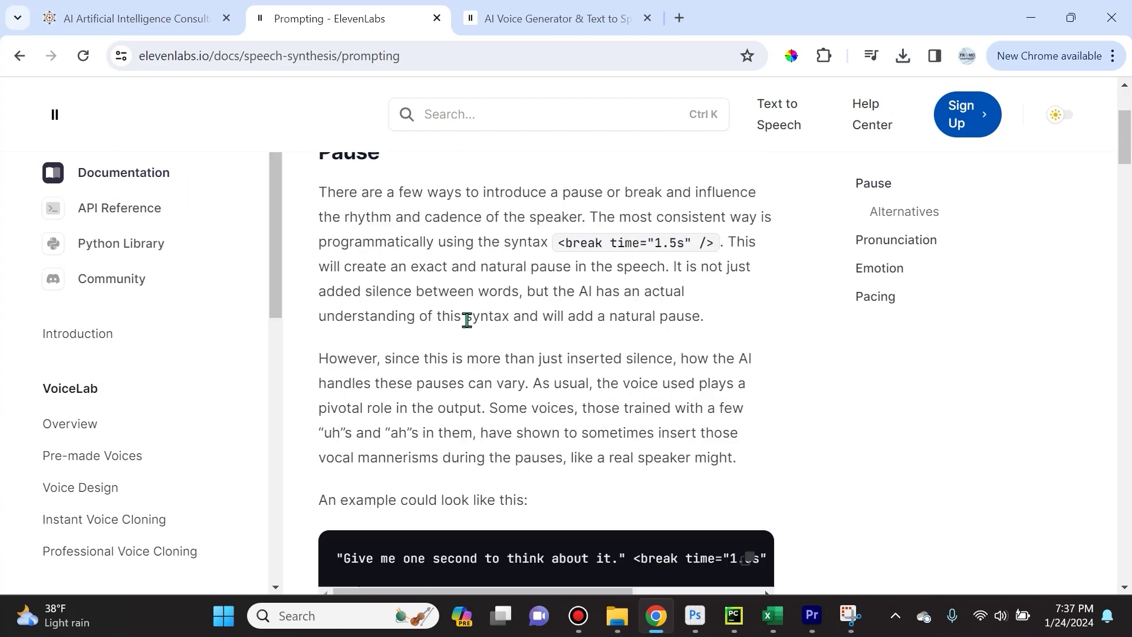
scroll(466, 320, "up", 1)
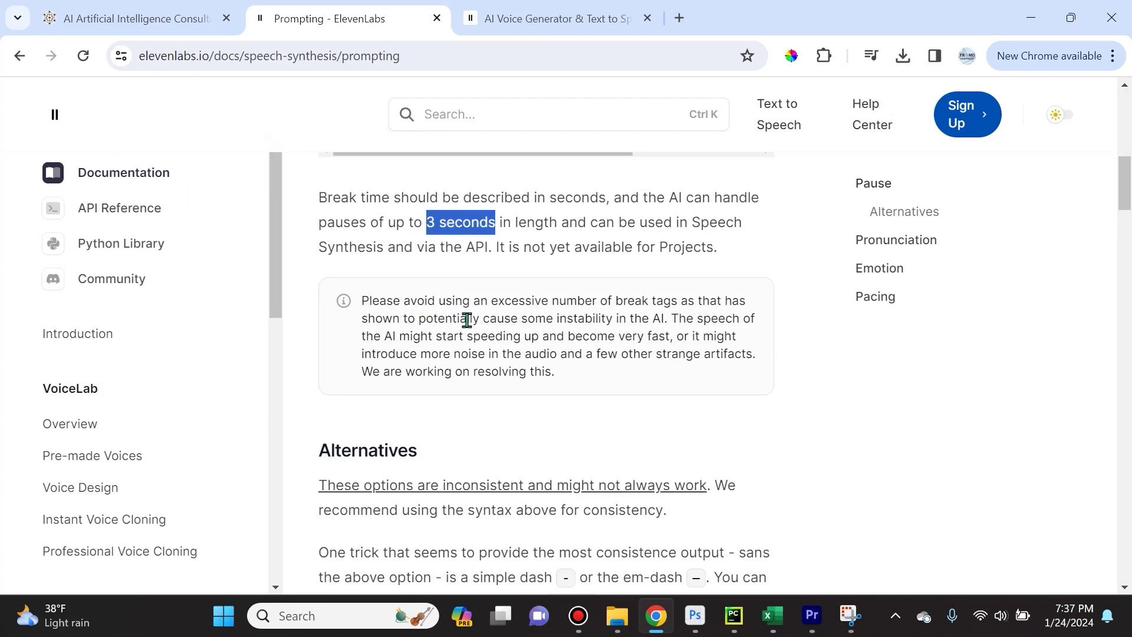
scroll(466, 320, "down", 7)
scroll(466, 319, "up", 4)
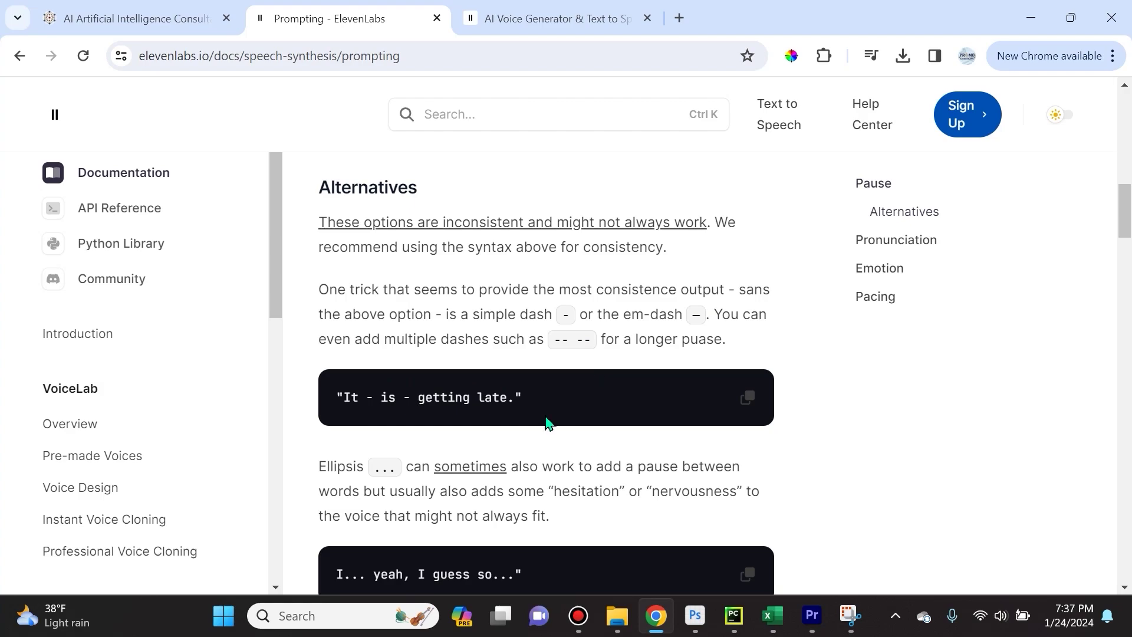
scroll(547, 422, "down", 1)
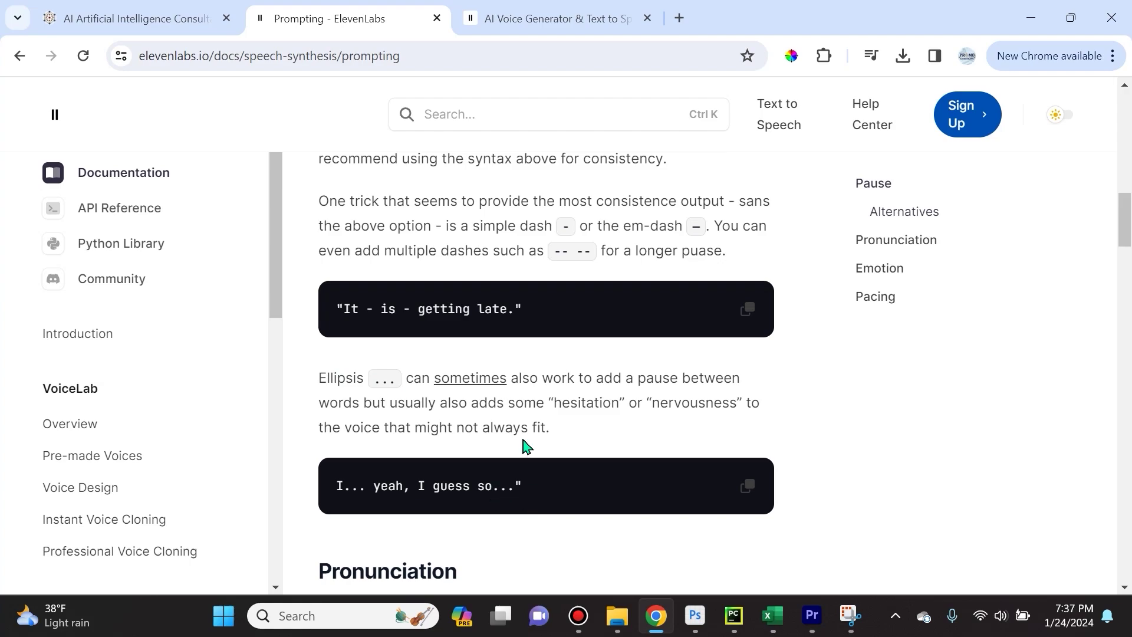
scroll(525, 424, "up", 6)
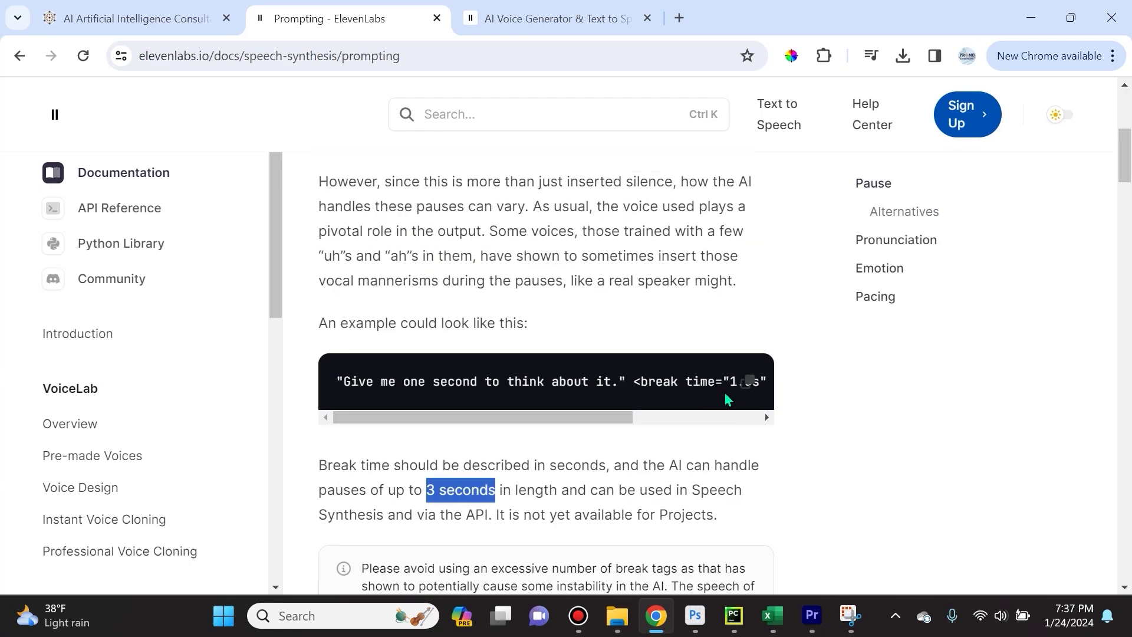
scroll(645, 382, "up", 5)
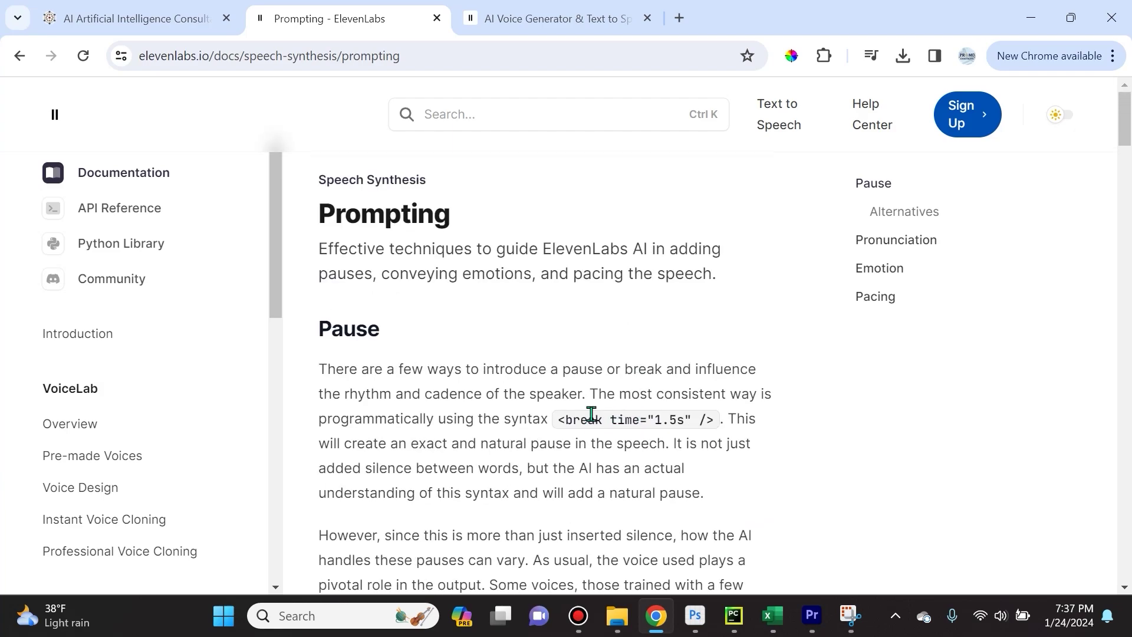
left_click_drag(558, 422, 718, 424)
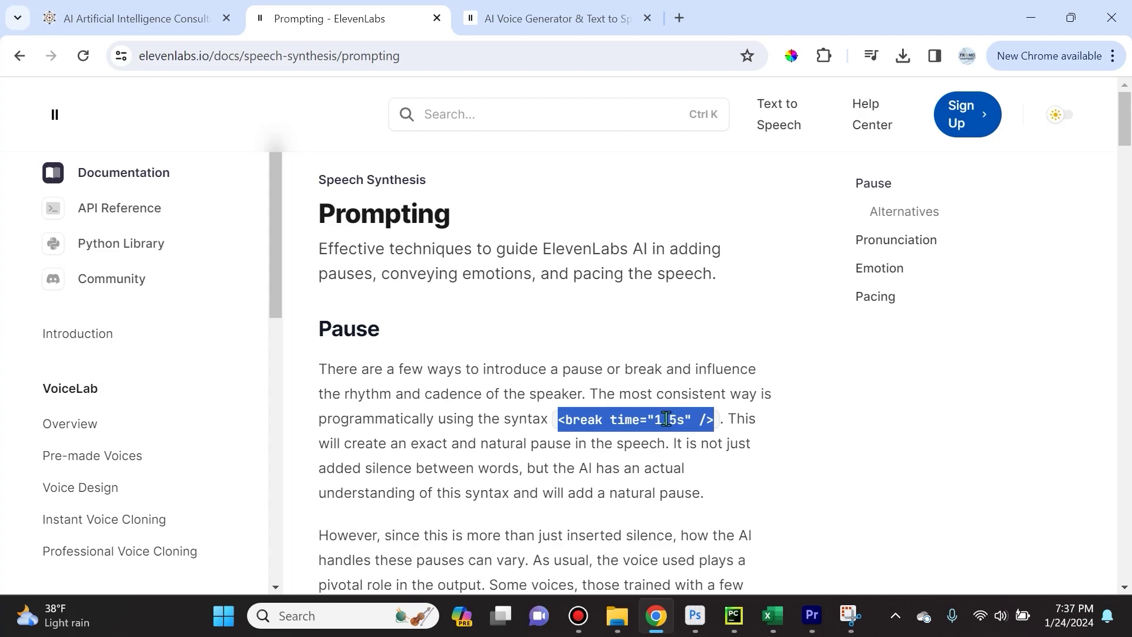
scroll(665, 446, "down", 6)
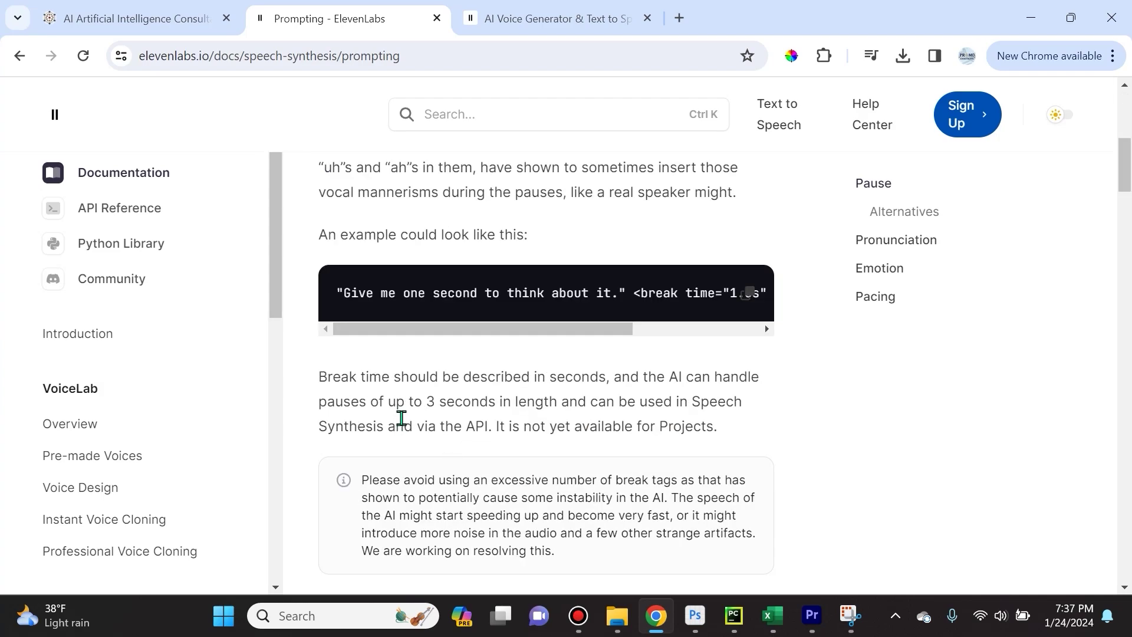
left_click_drag(427, 405, 493, 403)
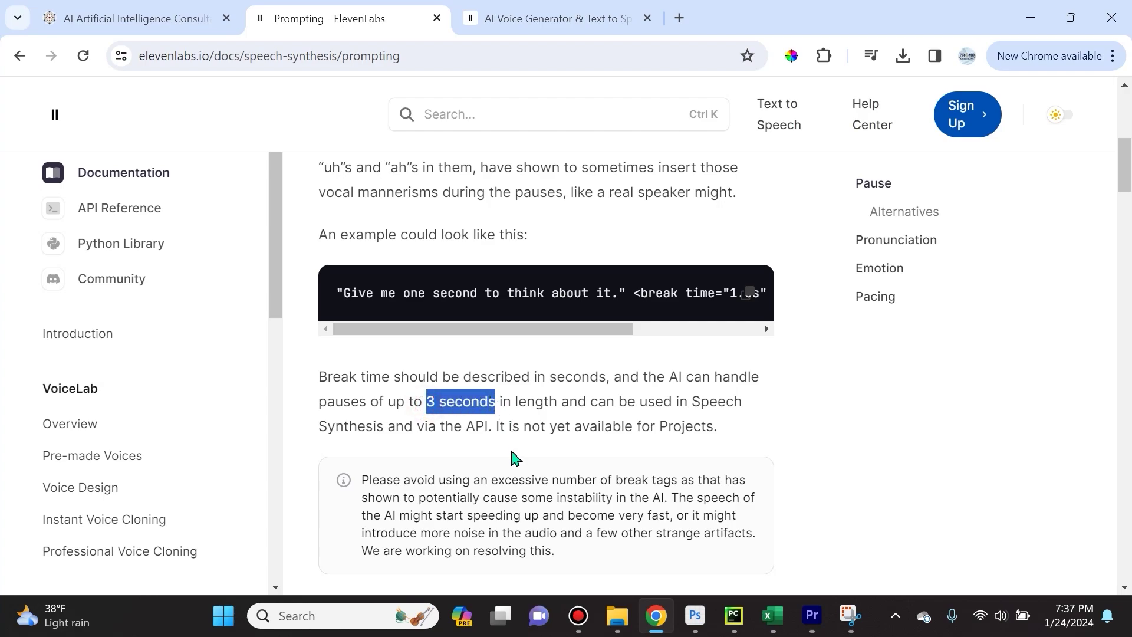
- Scroll the Prompting docs down to the Pronunciation section's IPA phoneme example
scroll(561, 422, "down", 8)
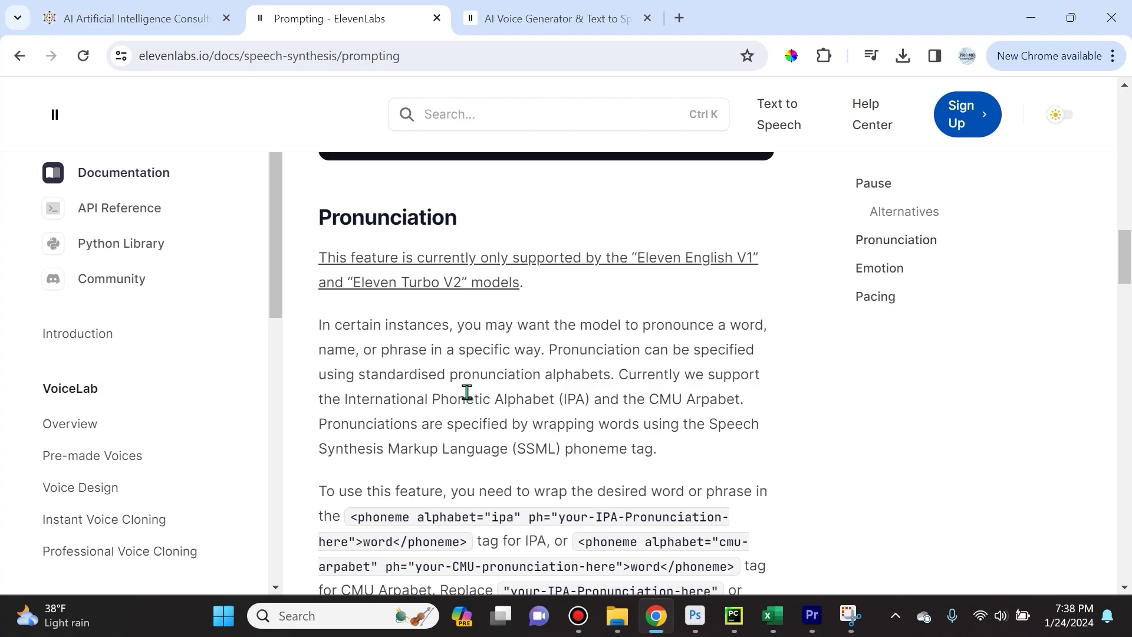
scroll(513, 369, "down", 1)
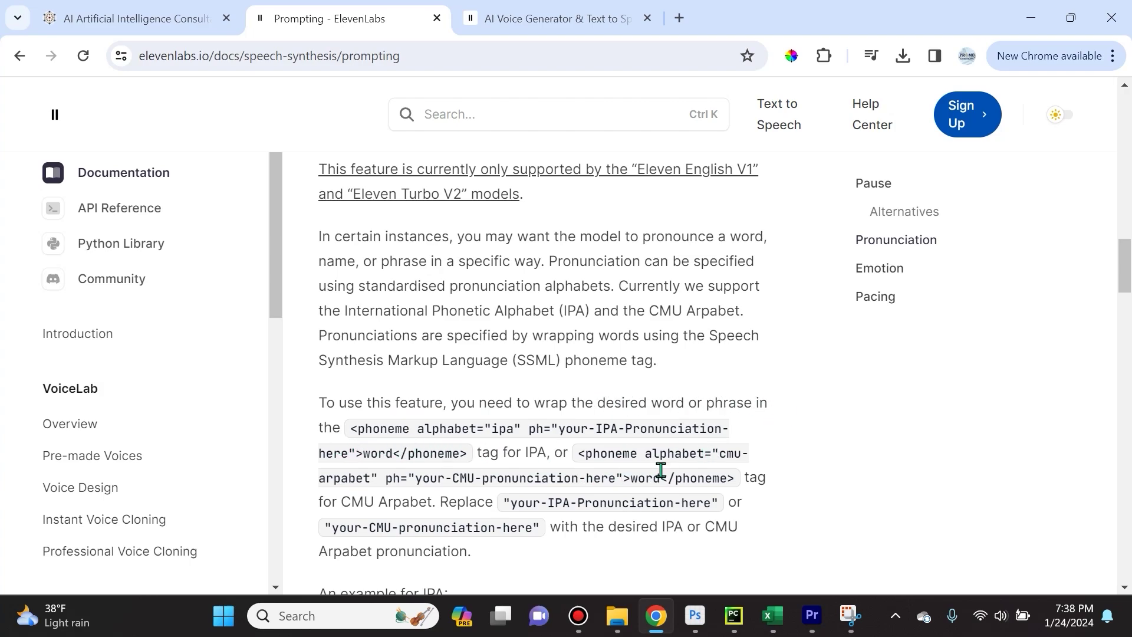
scroll(661, 470, "down", 3)
scroll(661, 471, "up", 3)
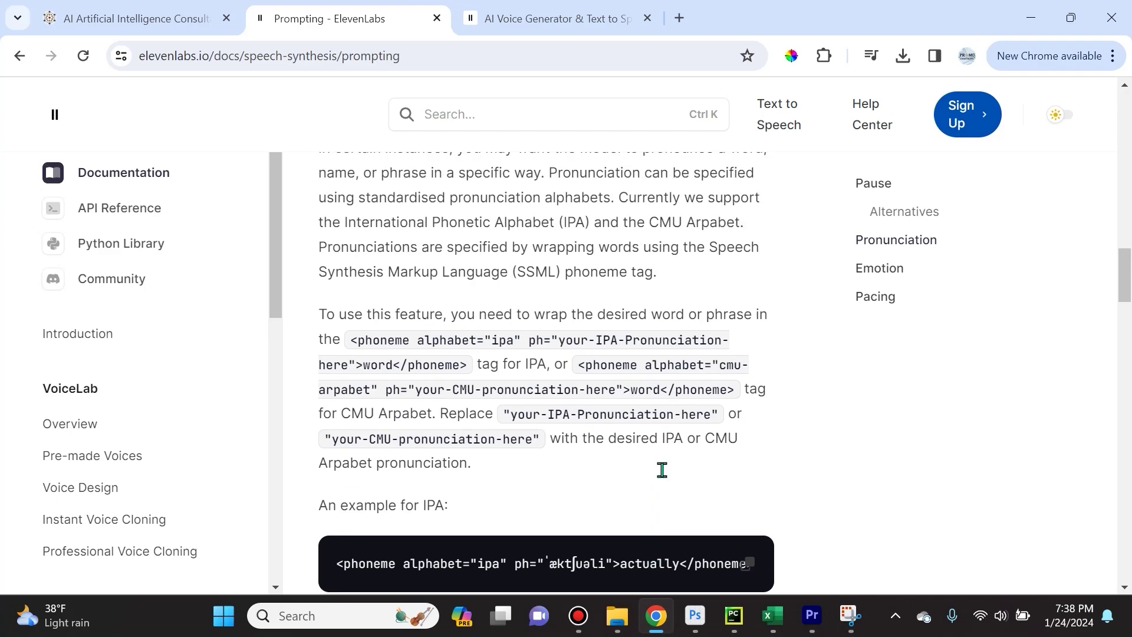
- Read through the Mango Languages IPA consonant chart and vowel map, then return to Prompting docs
scroll(661, 471, "down", 3)
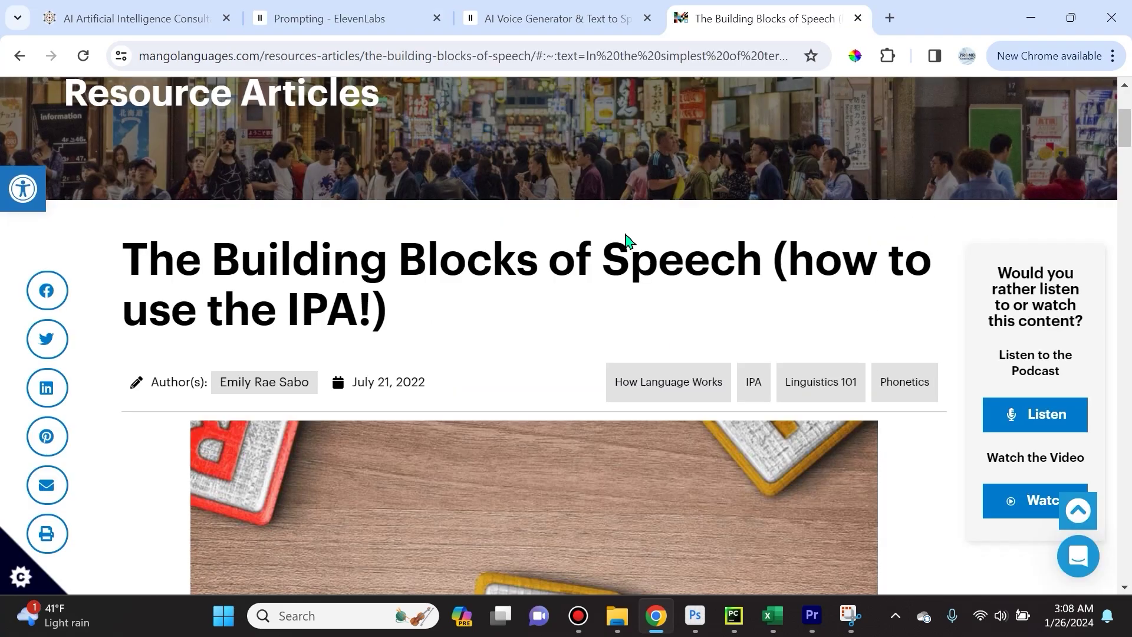
scroll(625, 240, "down", 4)
scroll(625, 240, "up", 3)
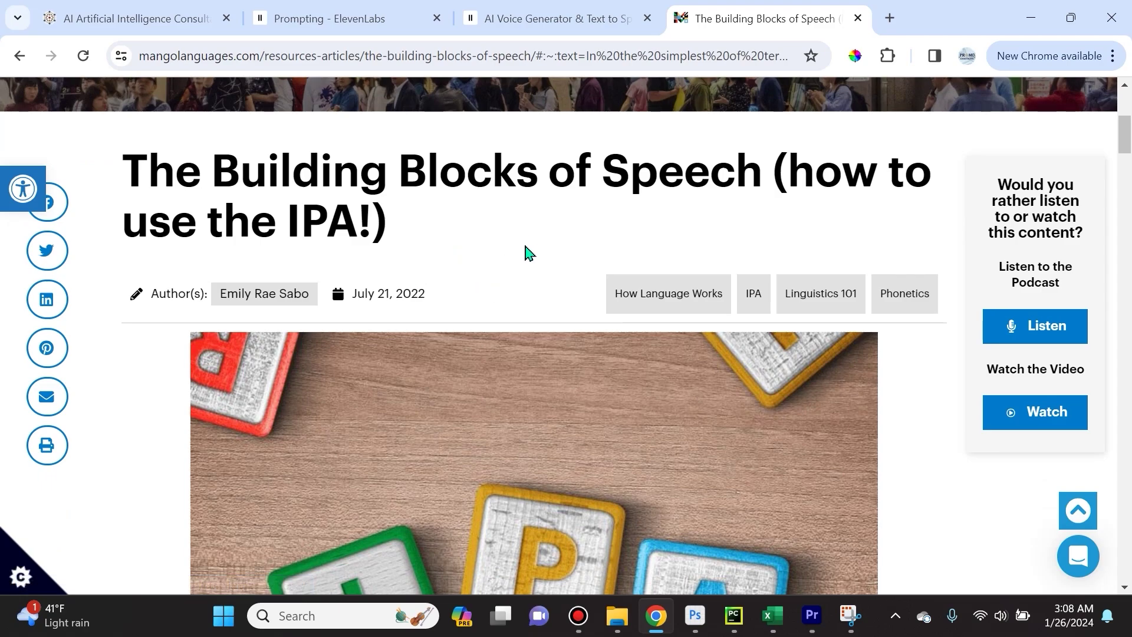
scroll(385, 261, "down", 10)
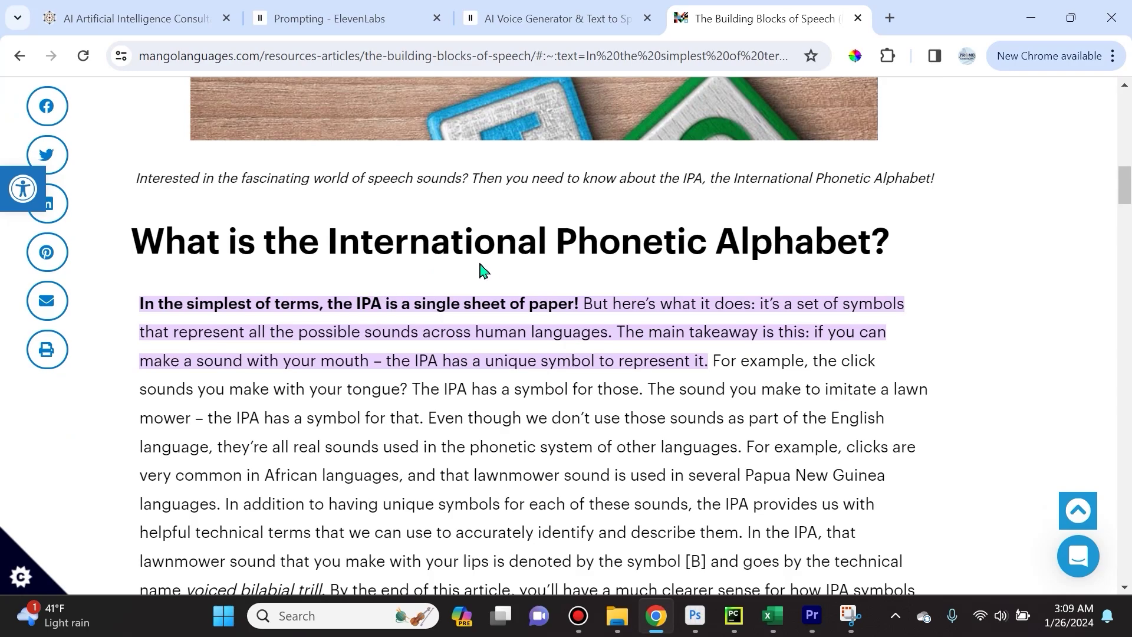
scroll(501, 311, "down", 10)
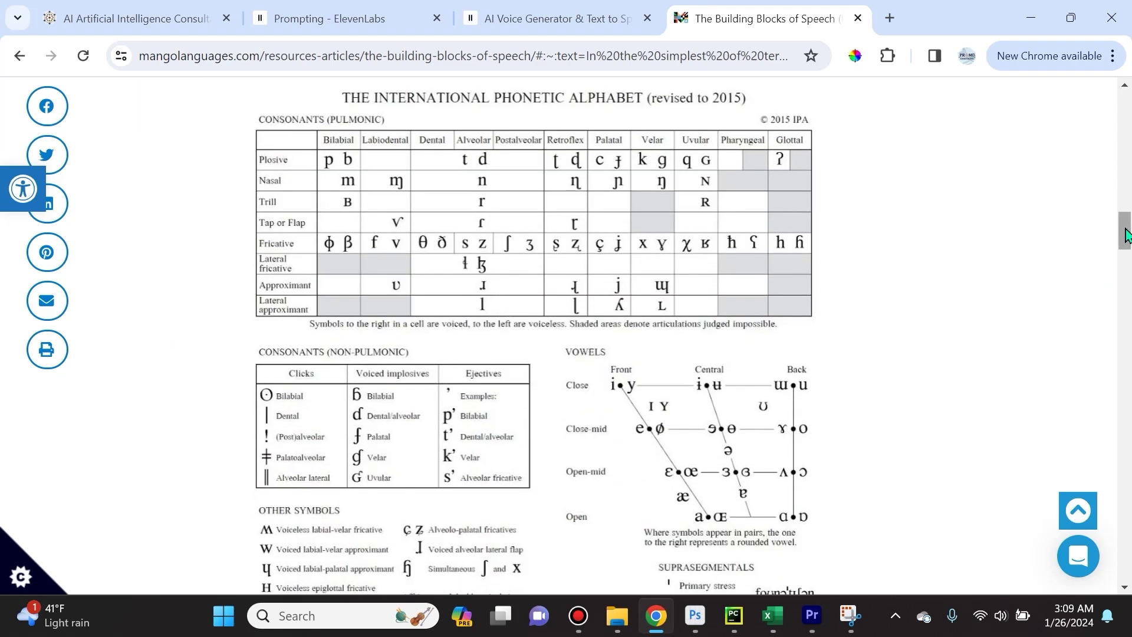
left_click_drag(1125, 236, 1119, 366)
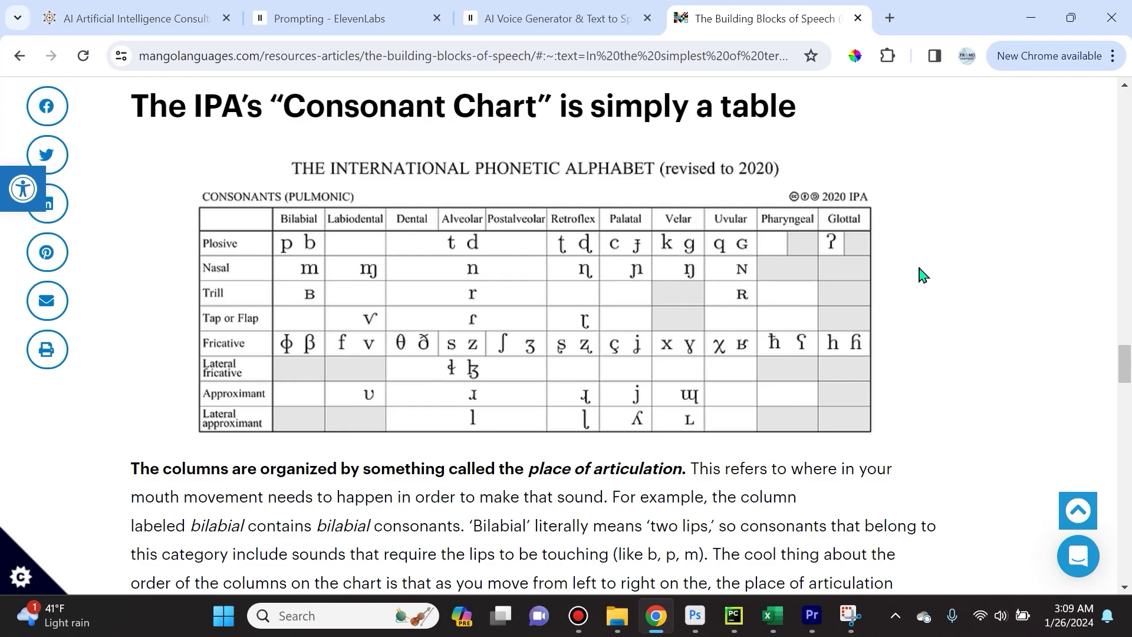
scroll(896, 450, "down", 10)
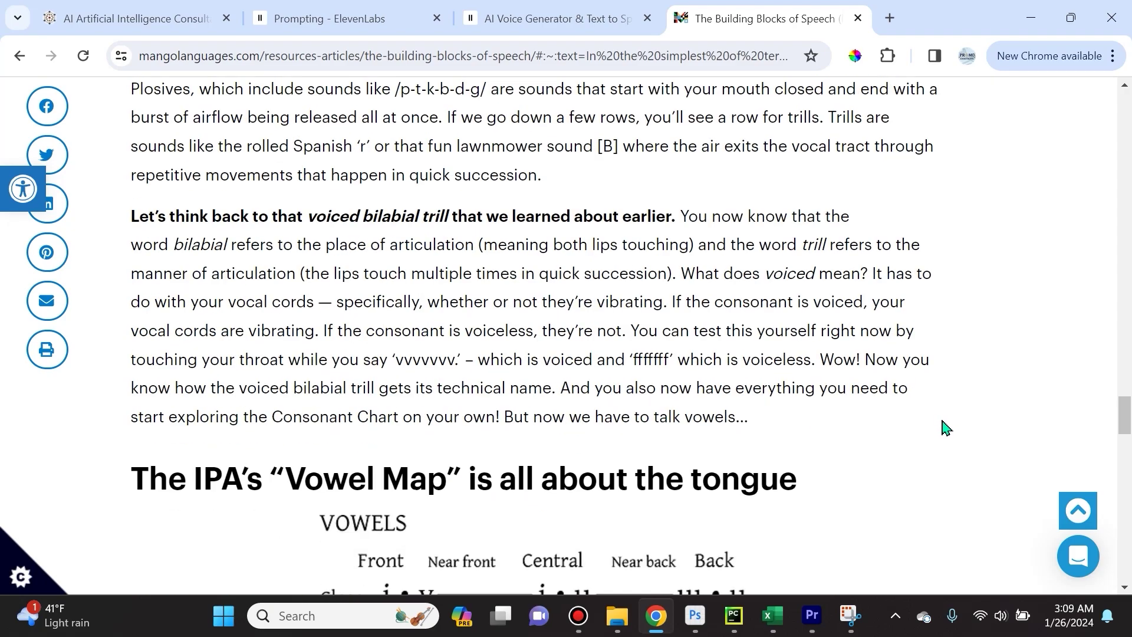
scroll(944, 426, "up", 10)
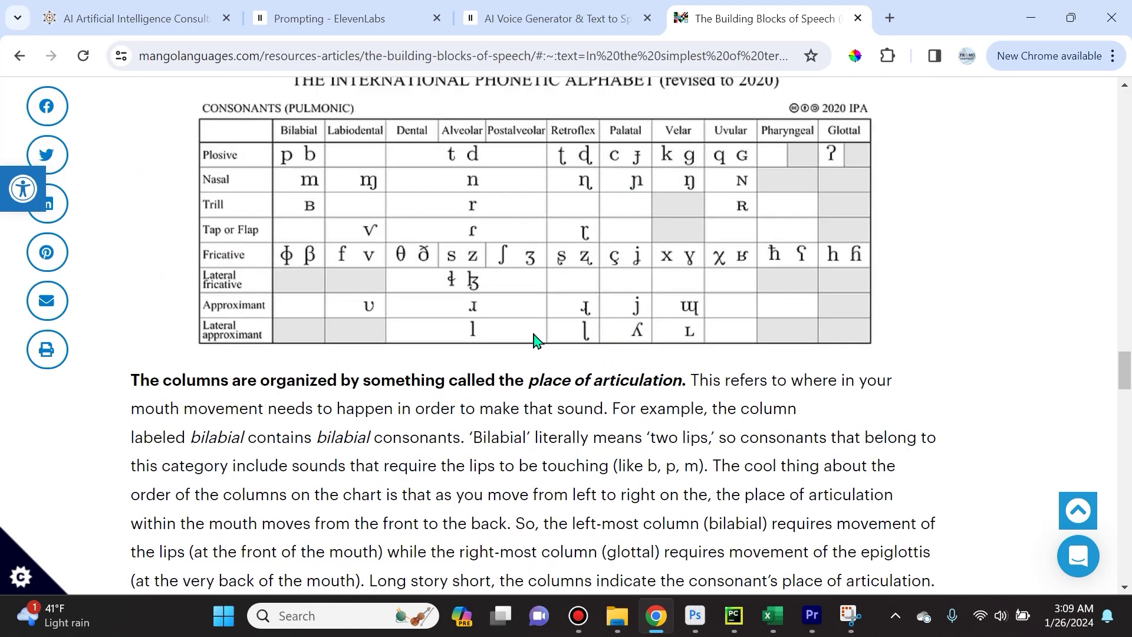
scroll(363, 322, "up", 3)
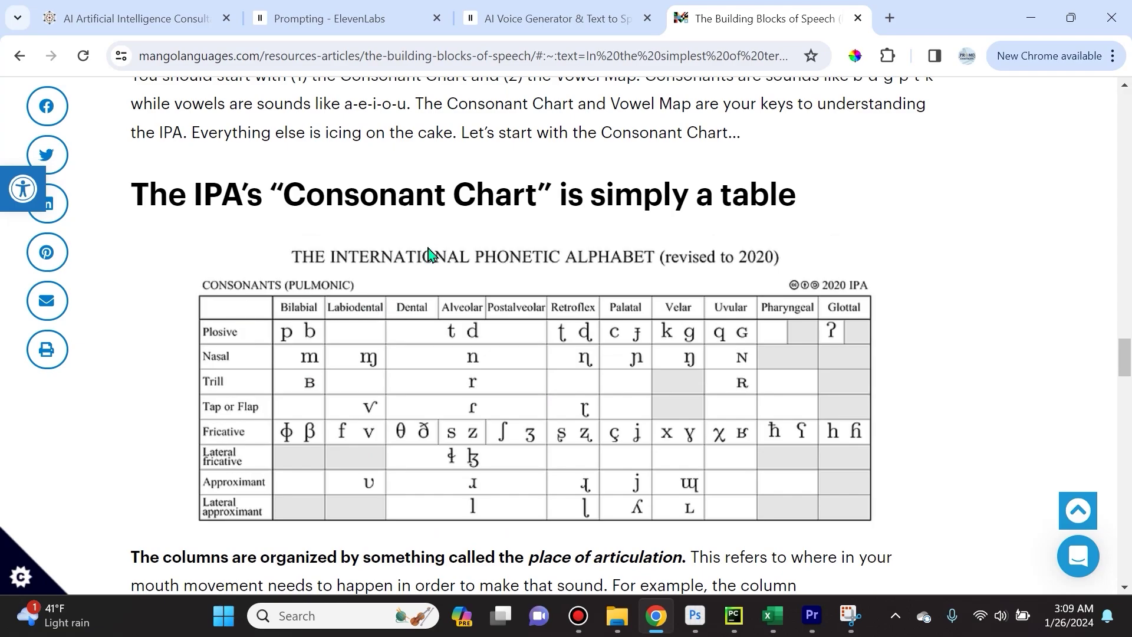
scroll(430, 253, "up", 9)
scroll(430, 324, "up", 5)
scroll(420, 325, "down", 7)
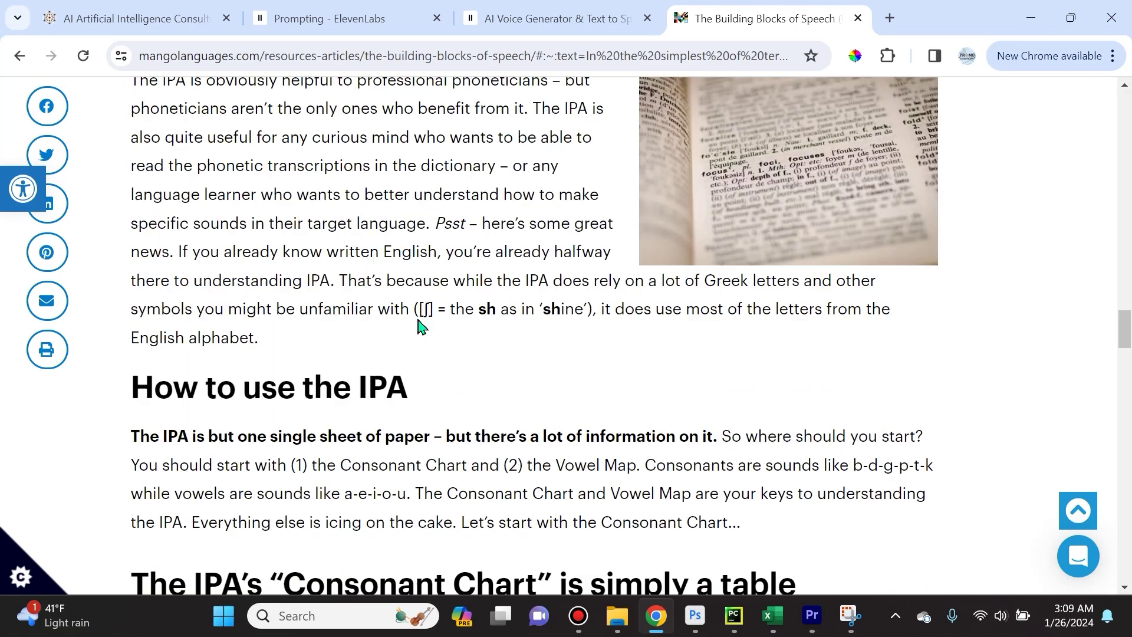
scroll(420, 325, "down", 10)
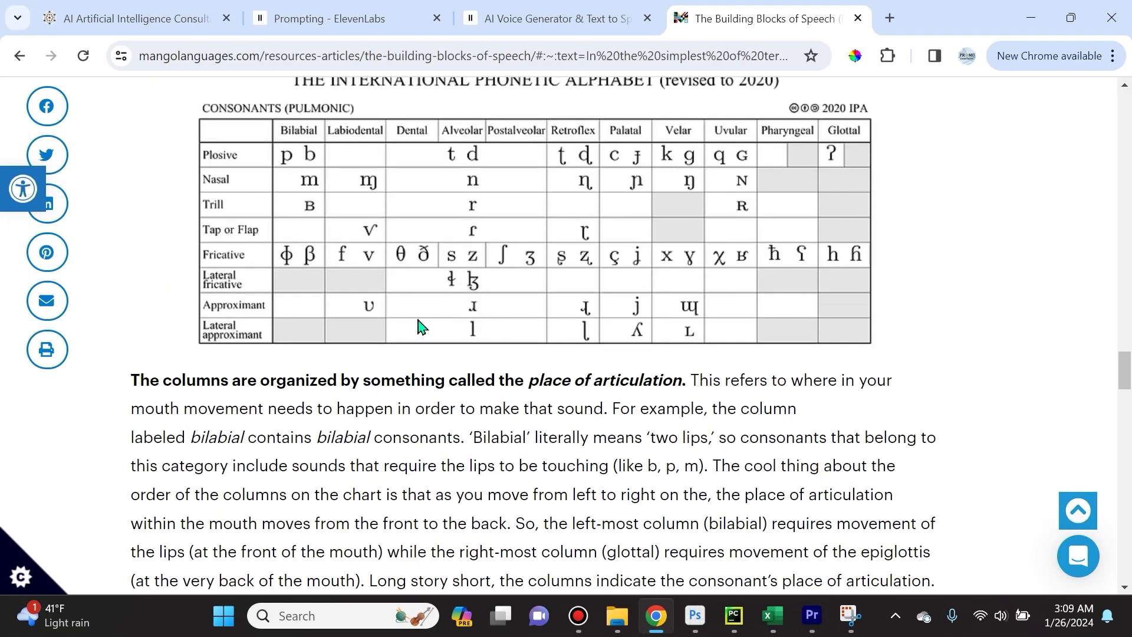
scroll(420, 324, "down", 18)
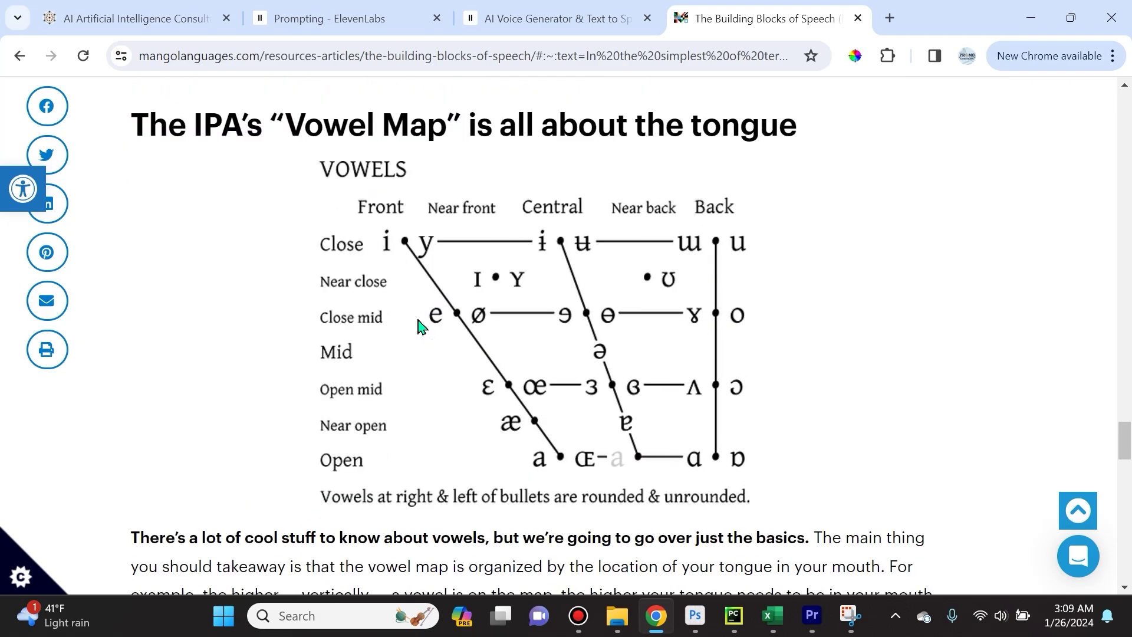
scroll(419, 325, "down", 11)
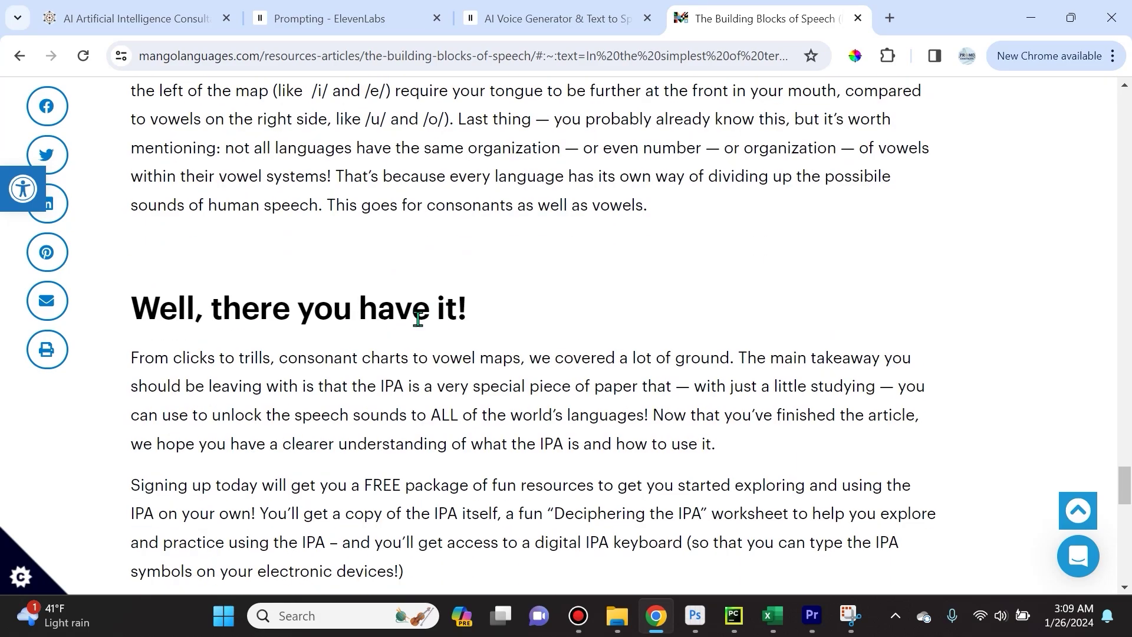
scroll(418, 319, "down", 3)
scroll(418, 322, "up", 20)
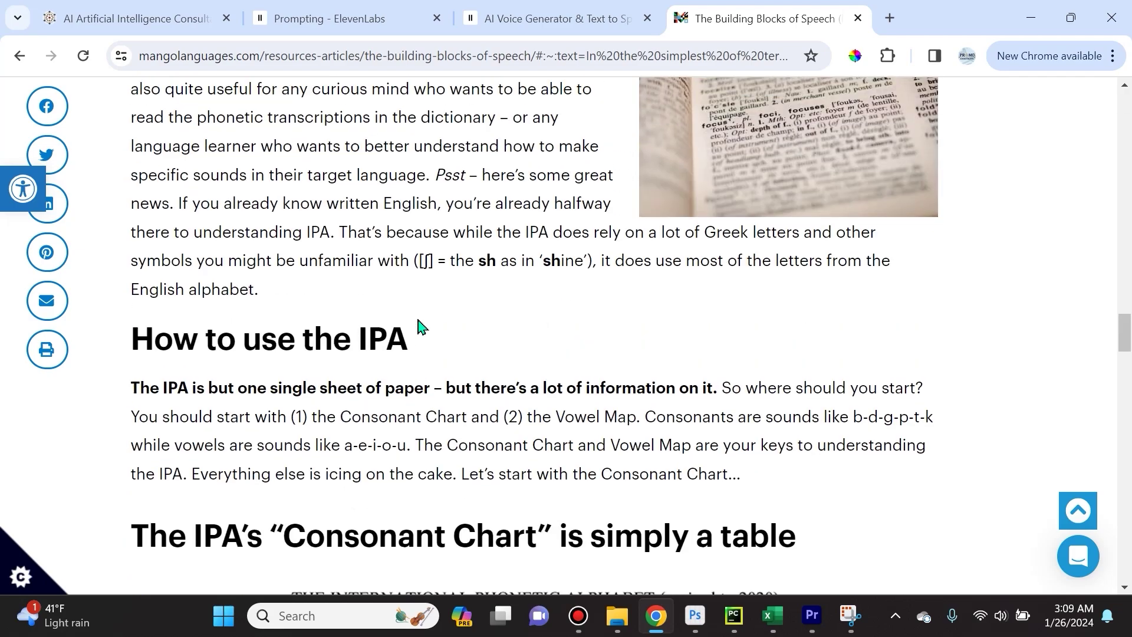
scroll(420, 325, "up", 8)
scroll(420, 325, "down", 3)
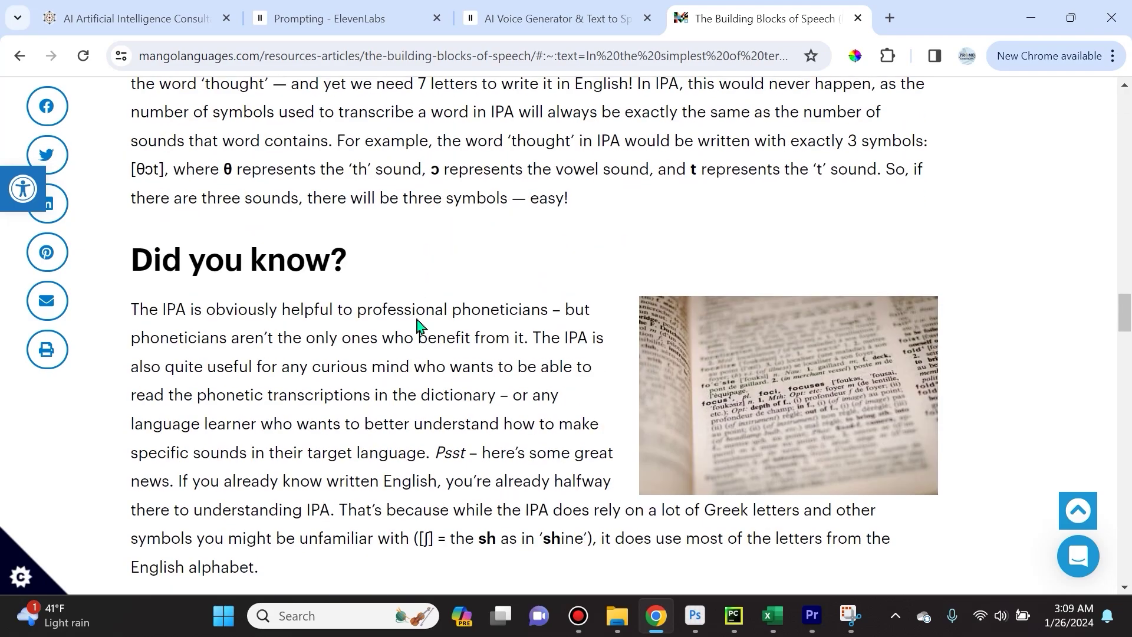
left_click(496, 13)
key("ctrl+shift+Tab")
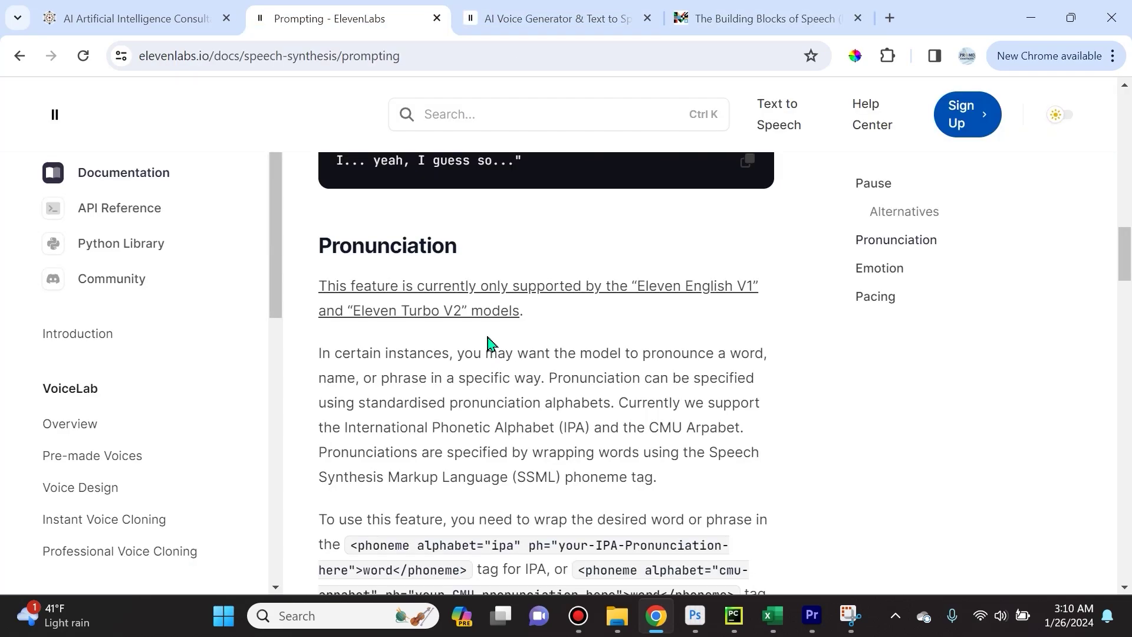
scroll(488, 342, "down", 4)
scroll(487, 336, "down", 4)
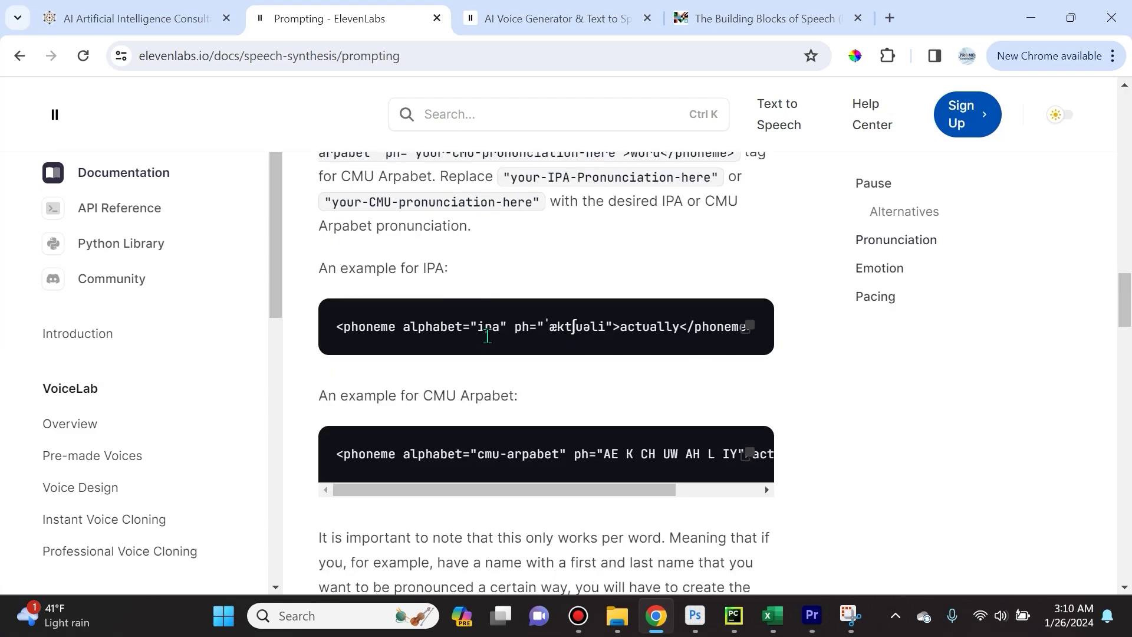
scroll(487, 339, "down", 5)
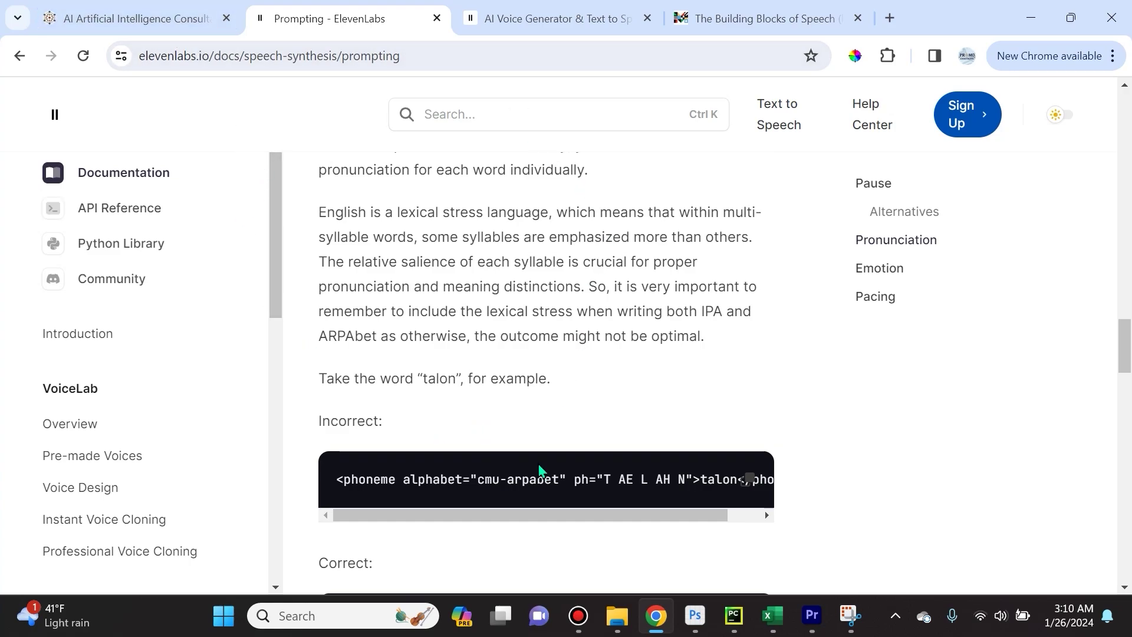
scroll(518, 471, "up", 10)
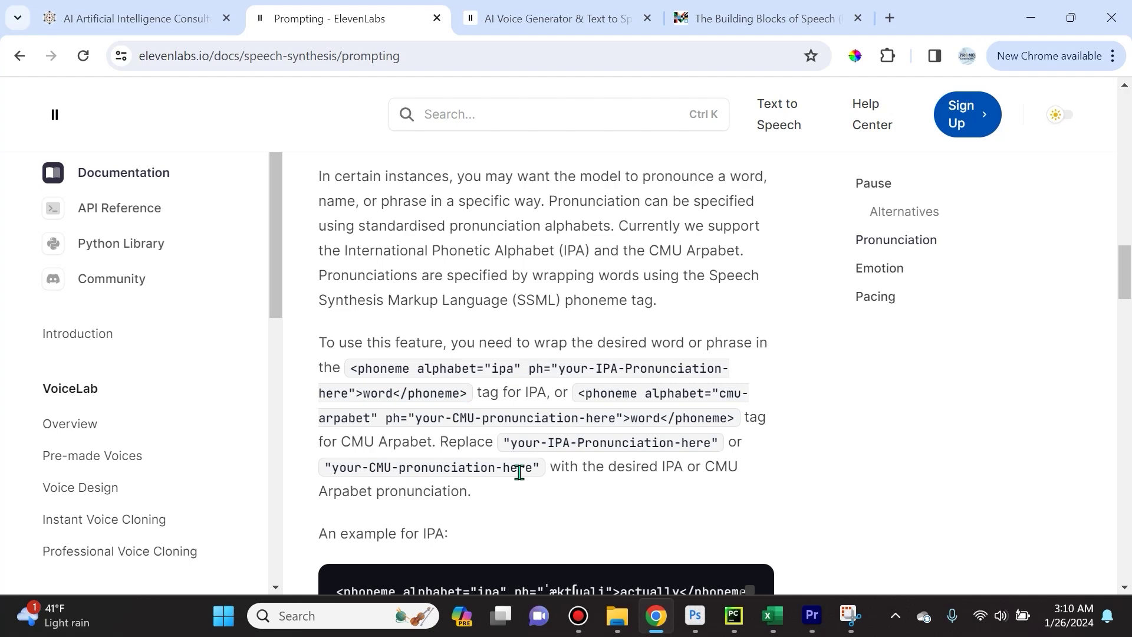
scroll(519, 472, "up", 5)
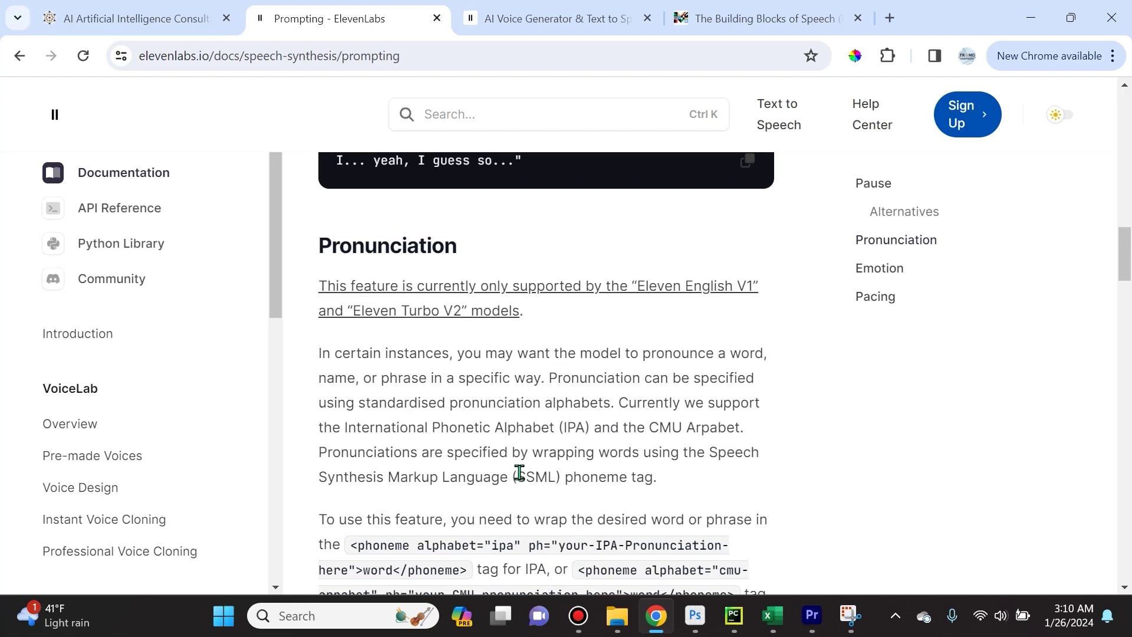
scroll(519, 478, "up", 3)
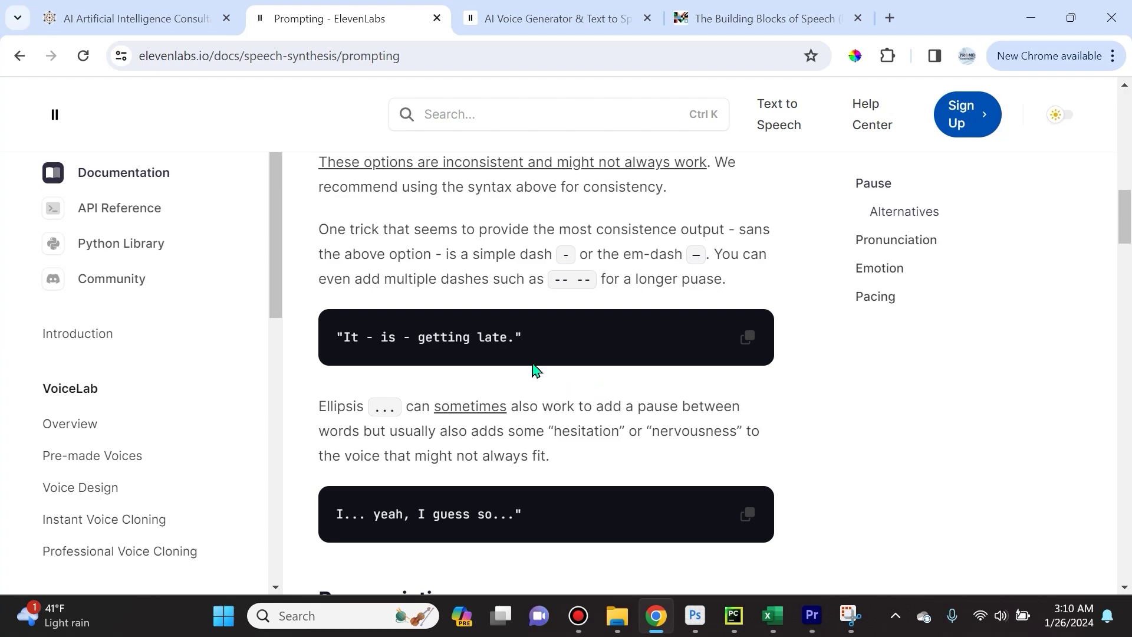
scroll(533, 369, "up", 6)
scroll(534, 369, "down", 4)
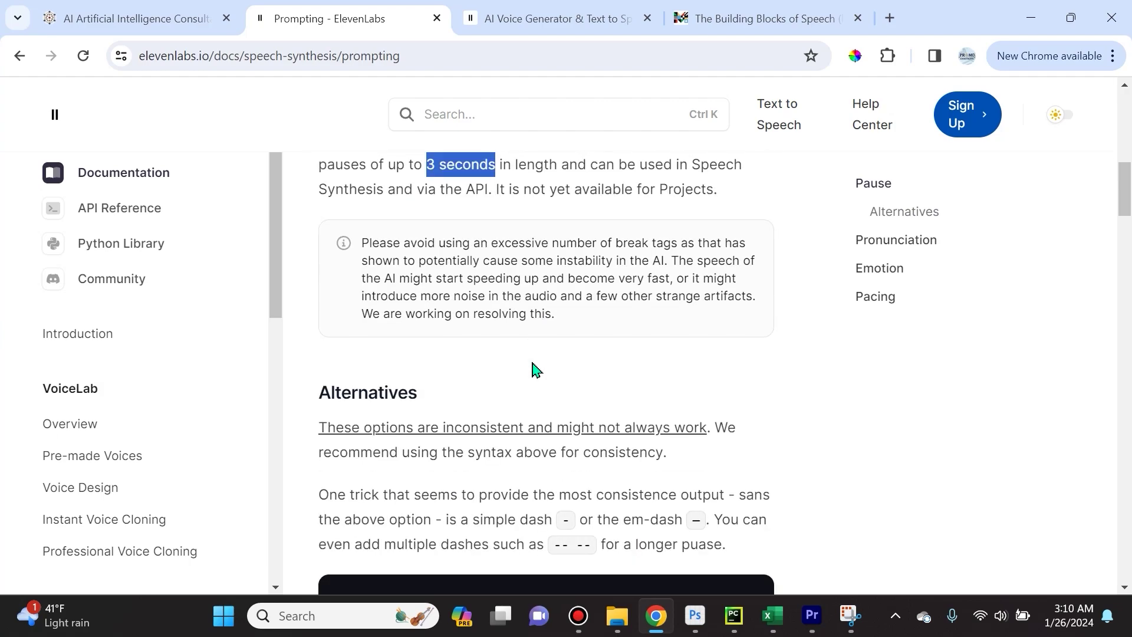
scroll(534, 369, "down", 5)
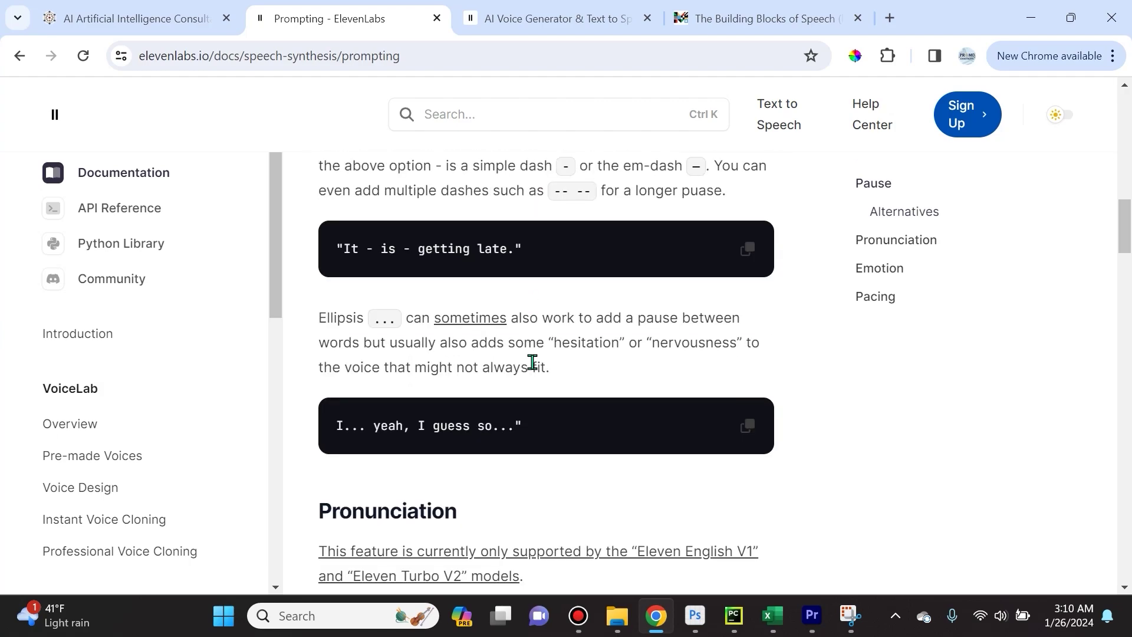
scroll(532, 362, "down", 3)
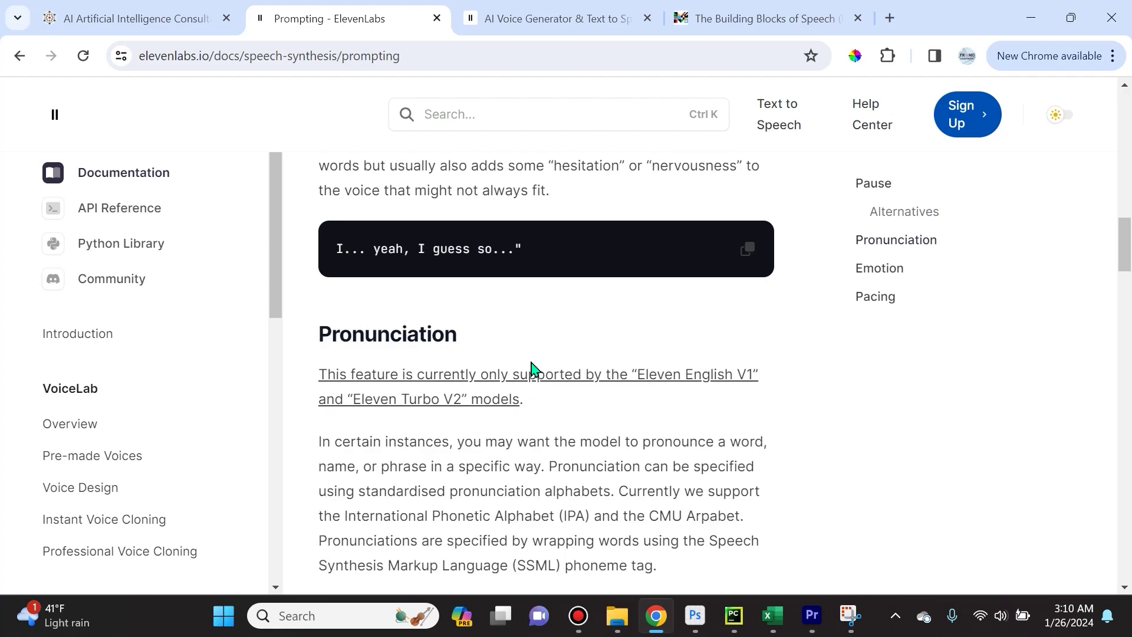
scroll(531, 369, "down", 3)
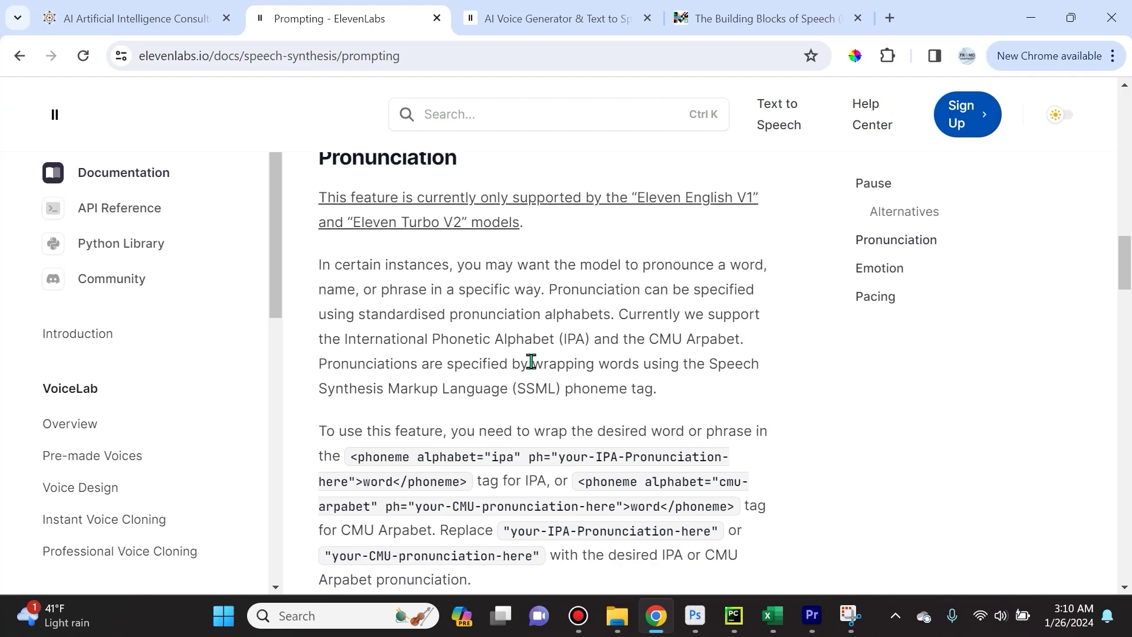
scroll(531, 362, "down", 3)
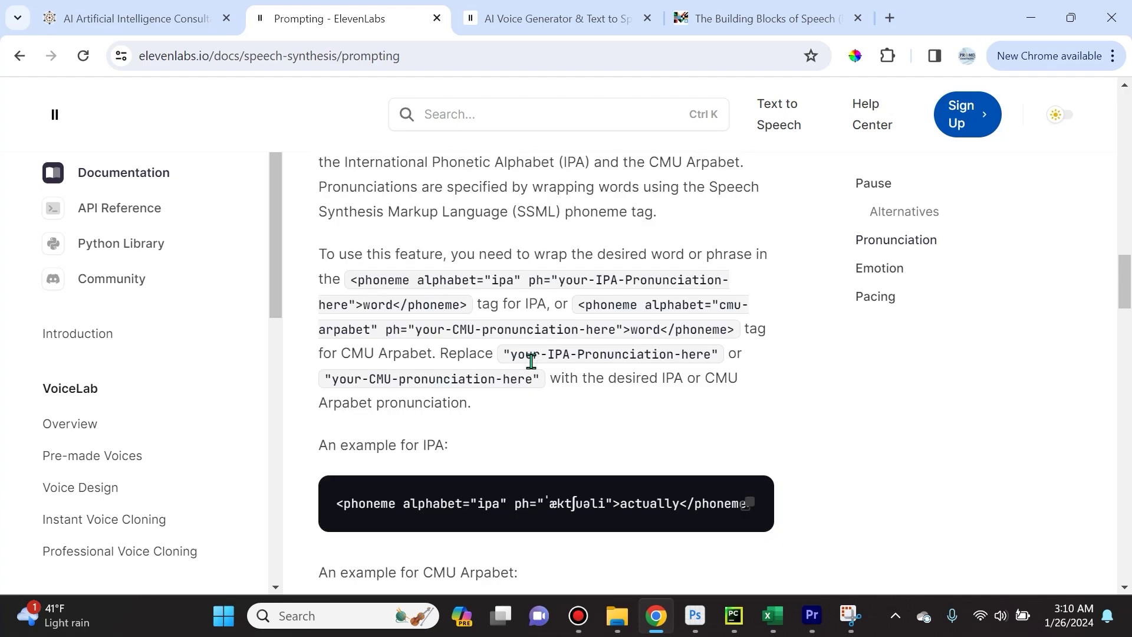
scroll(533, 367, "down", 2)
scroll(532, 368, "down", 3)
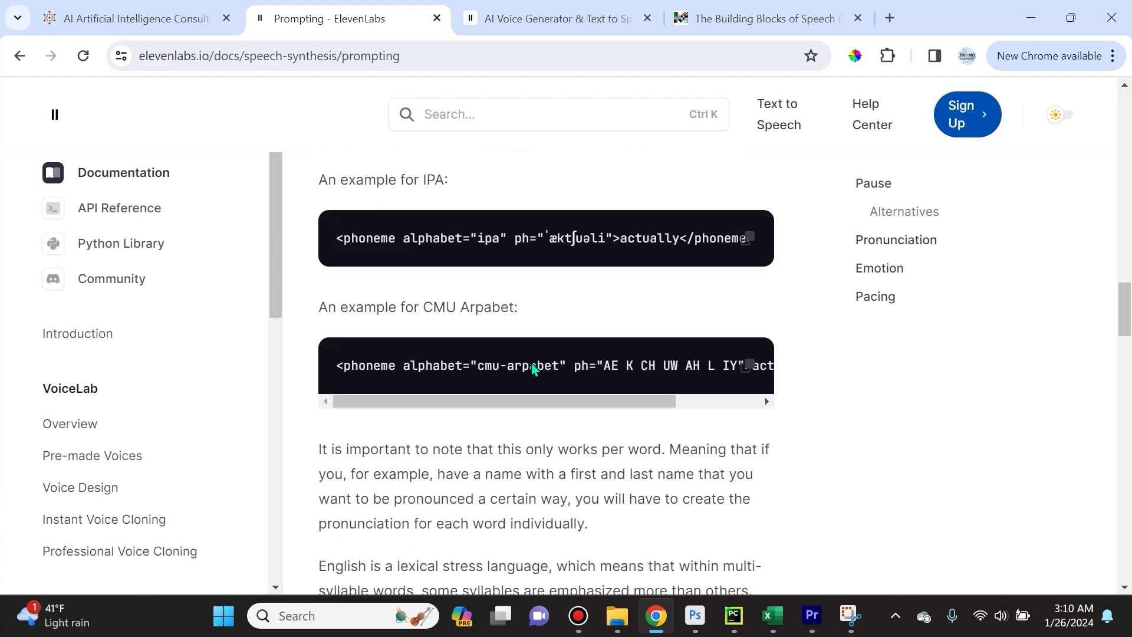
scroll(530, 361, "up", 3)
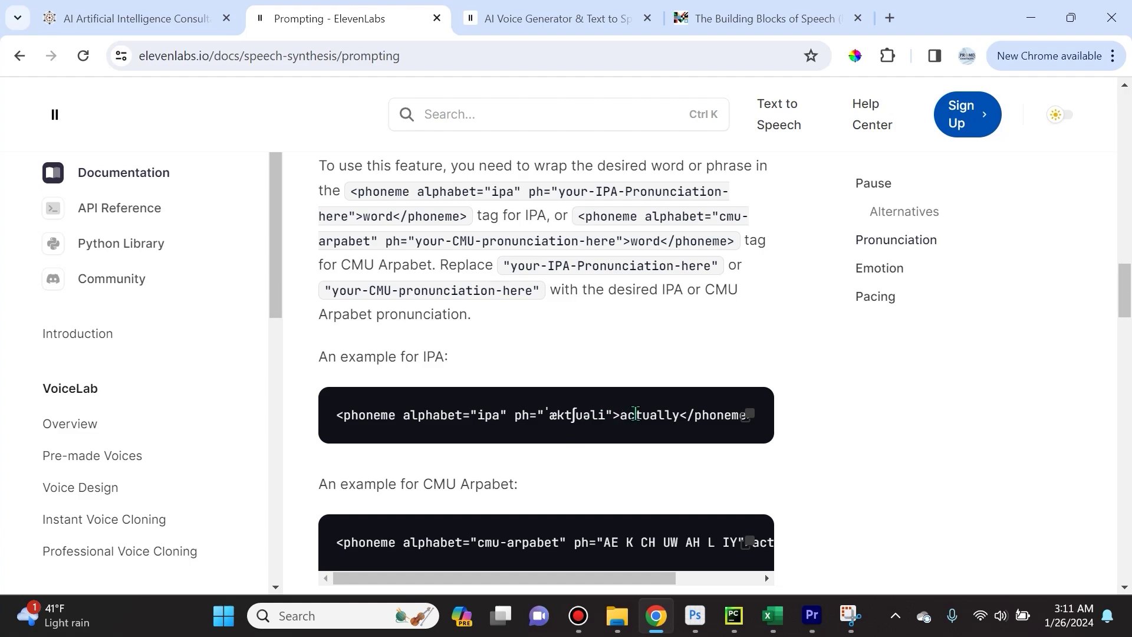
scroll(797, 418, "down", 4)
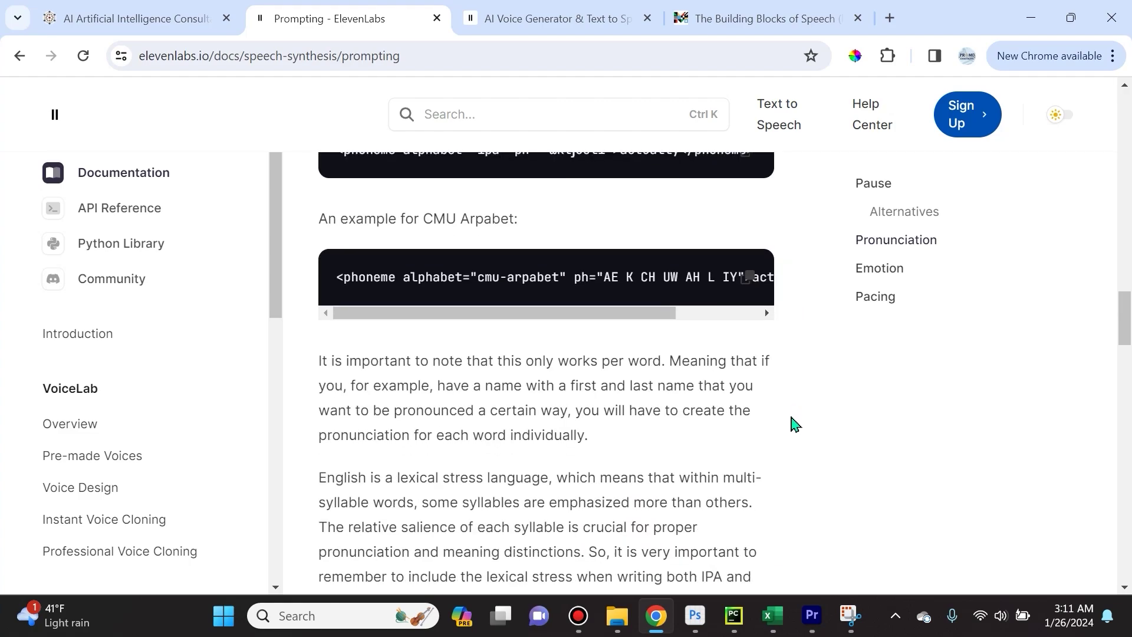
scroll(793, 423, "down", 10)
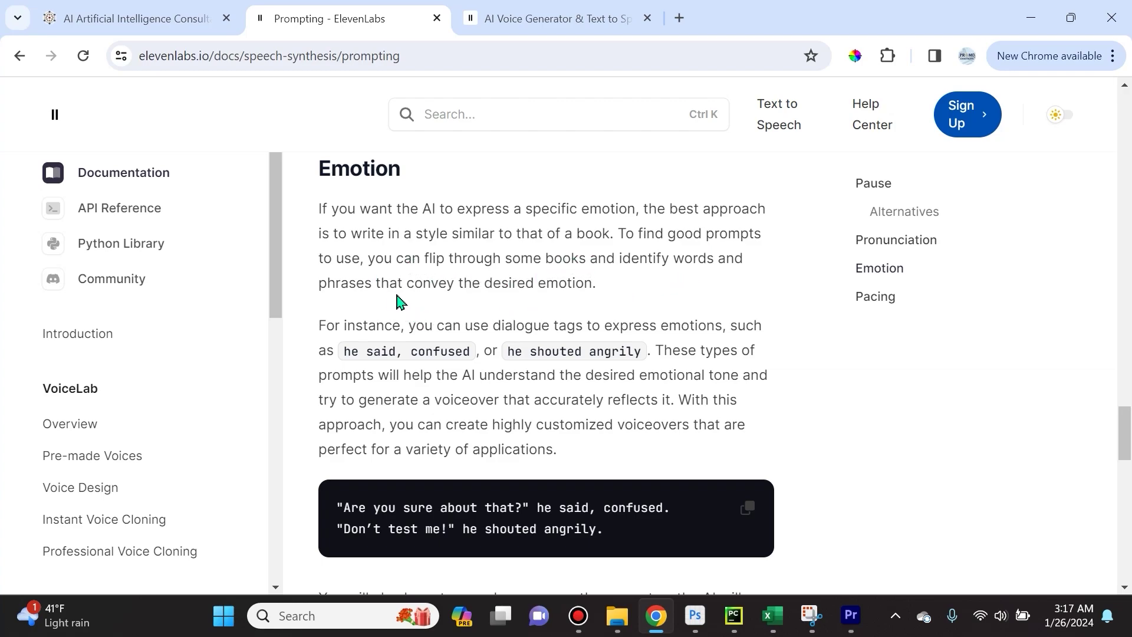
- Highlight the quoted question and the 'he said, confused' and 'he shouted angrily' tags
scroll(609, 300, "down", 2)
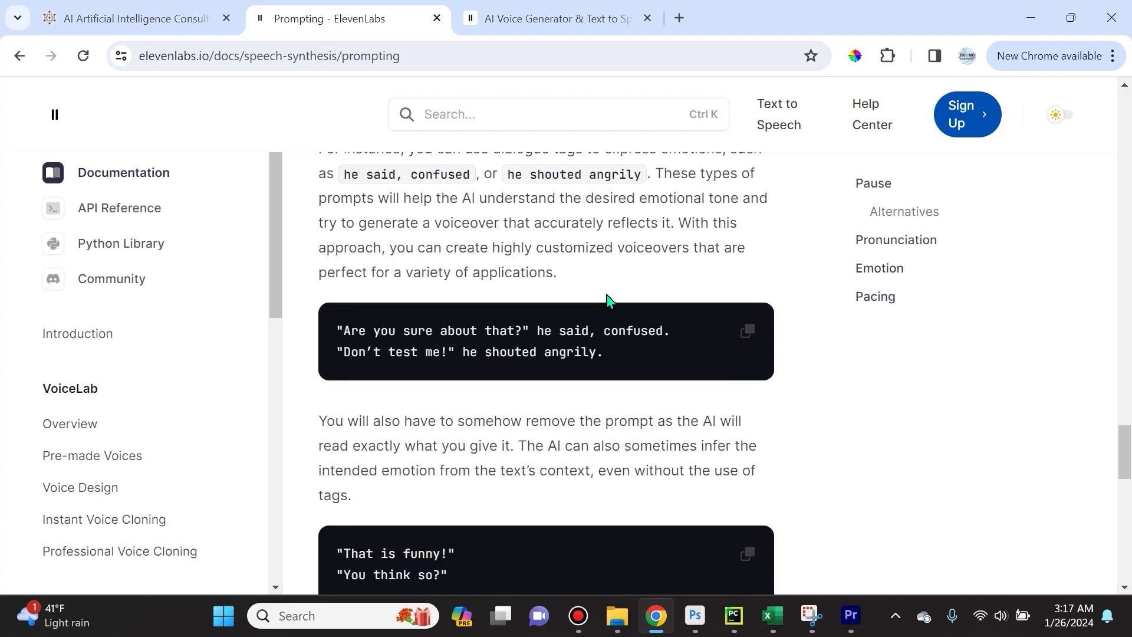
scroll(604, 304, "up", 1)
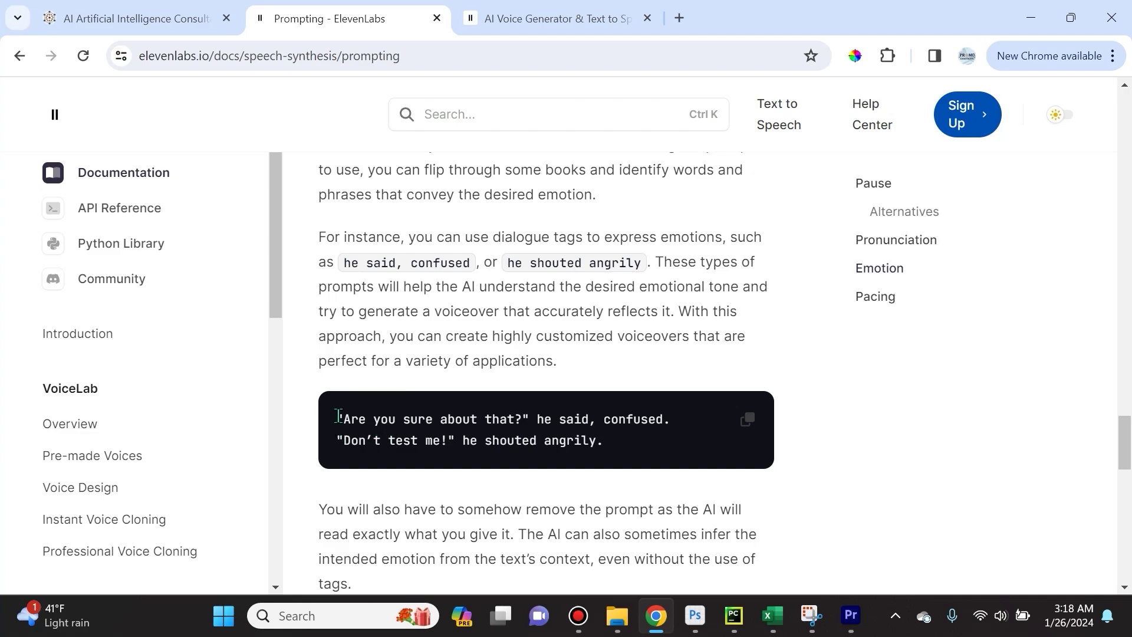
left_click_drag(338, 417, 536, 424)
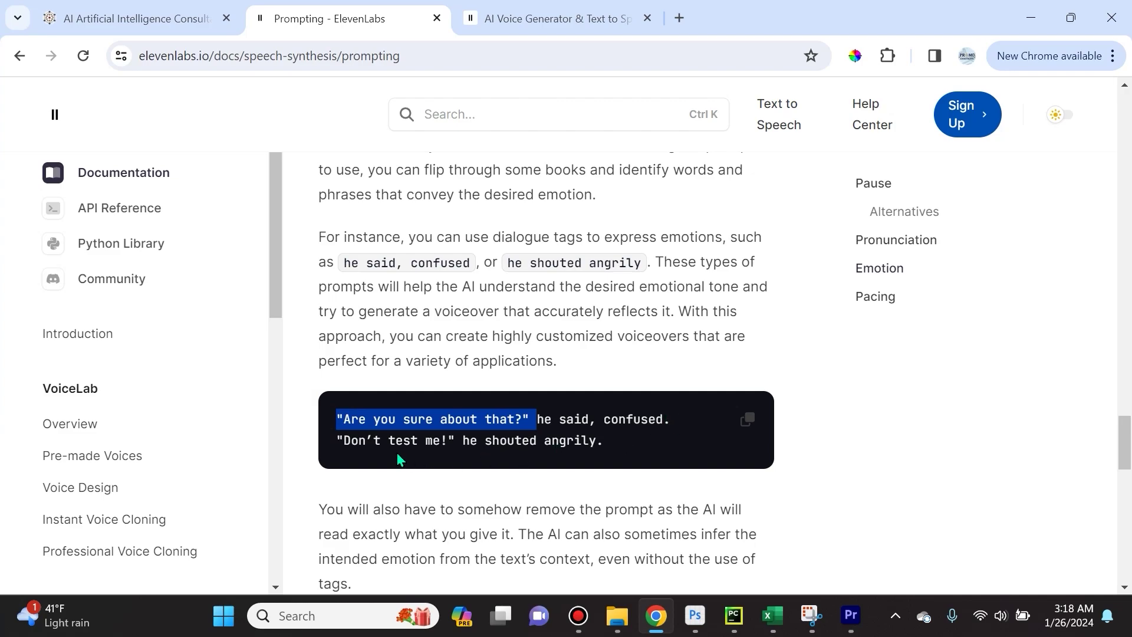
left_click(369, 436)
left_click_drag(539, 416, 645, 420)
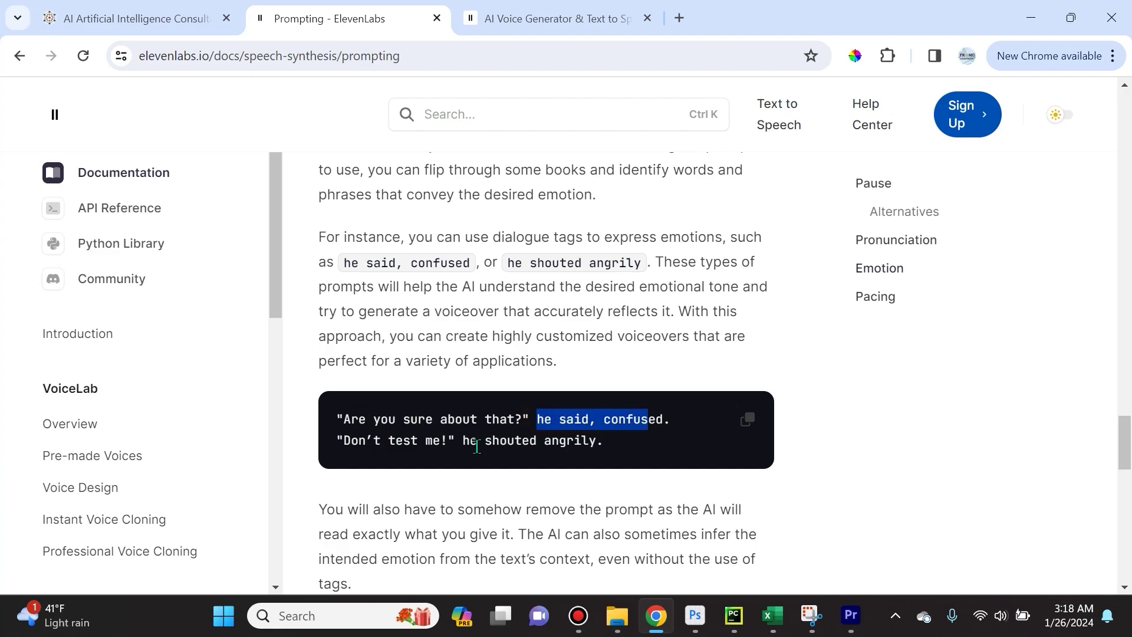
left_click_drag(464, 443, 594, 439)
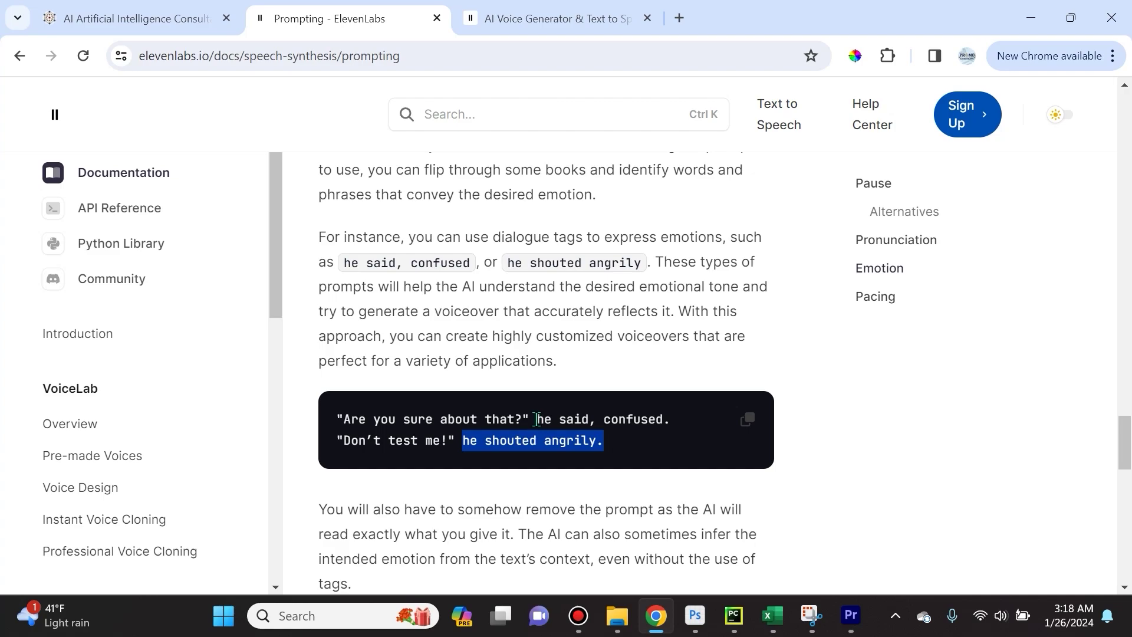
left_click_drag(536, 419, 670, 424)
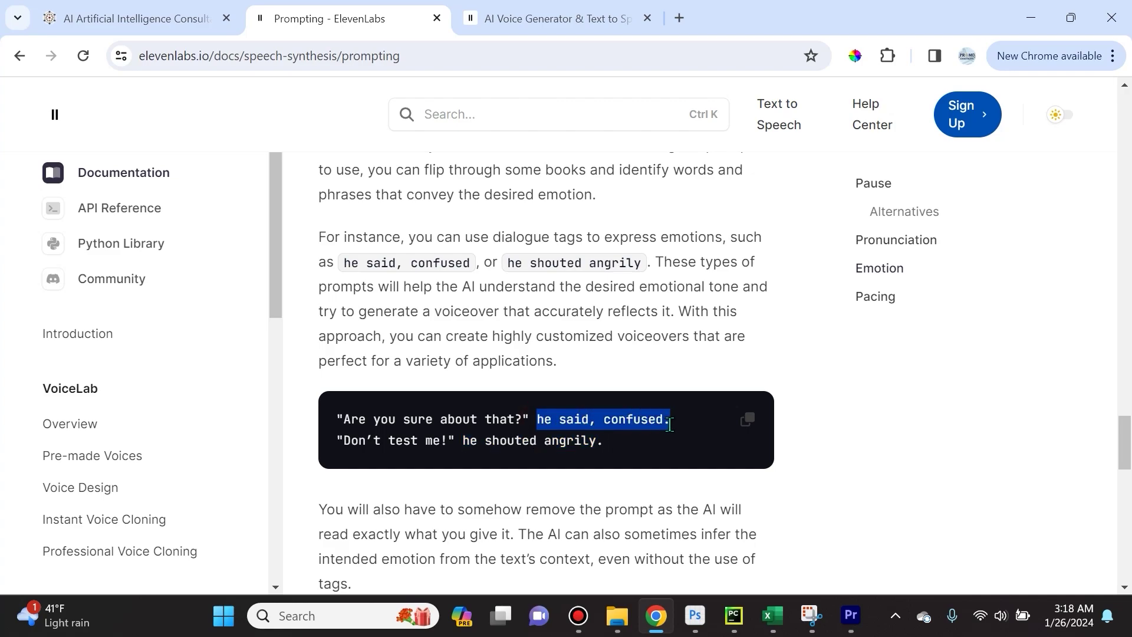
left_click(543, 422)
left_click_drag(538, 421, 659, 421)
- Select the full first example line: "Are you sure about that?" he said, confused
scroll(653, 428, "down", 3)
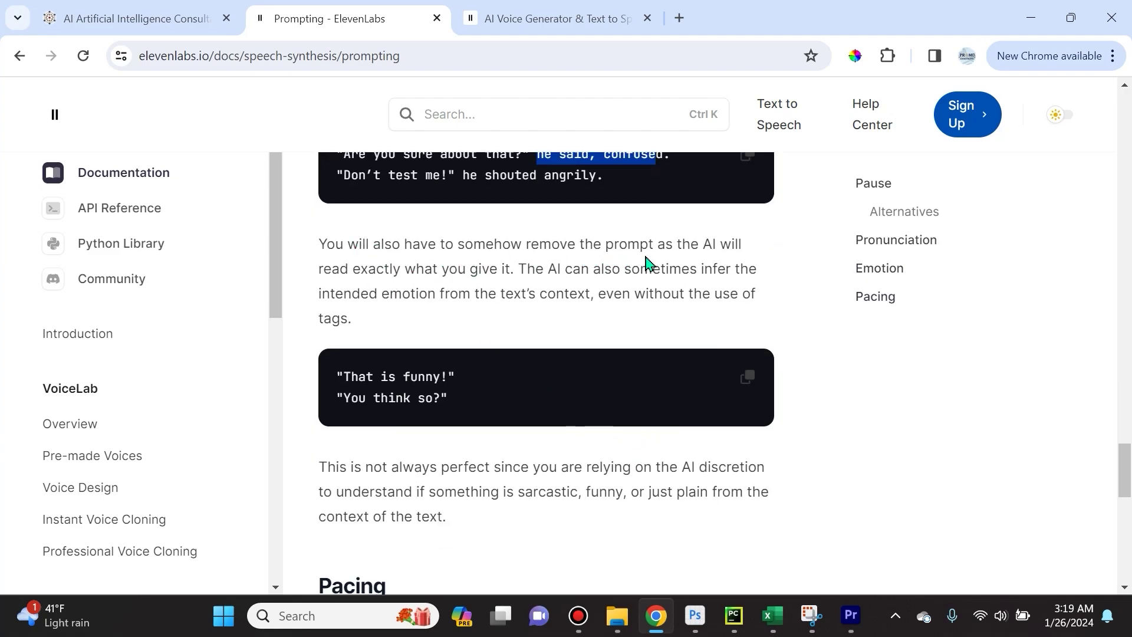
scroll(642, 264, "up", 1)
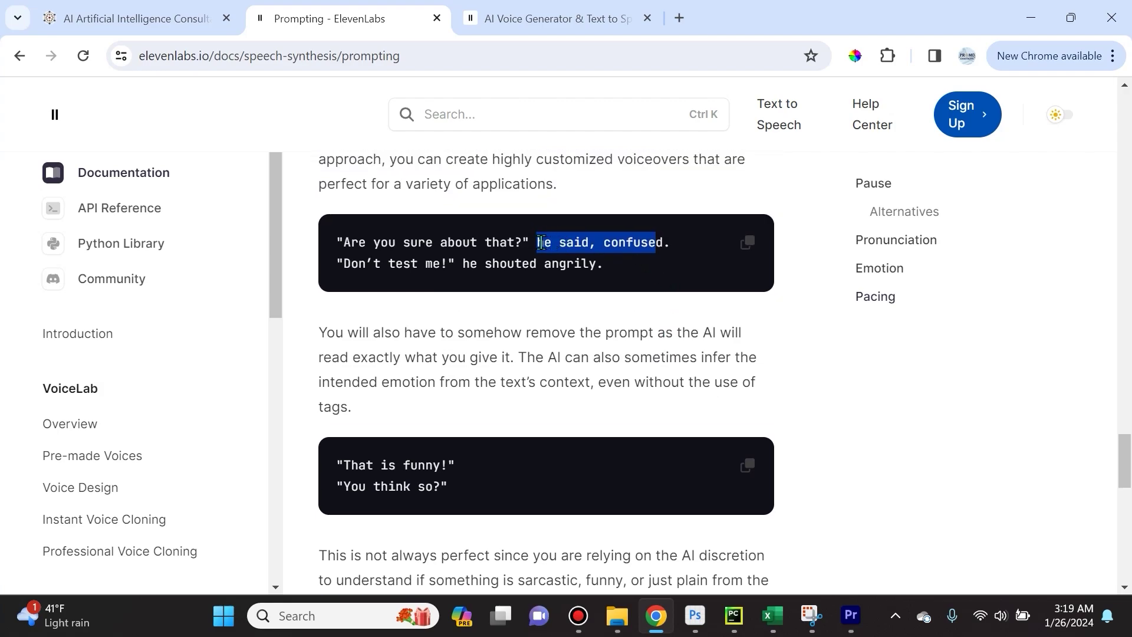
left_click_drag(542, 243, 664, 326)
scroll(665, 425, "down", 3)
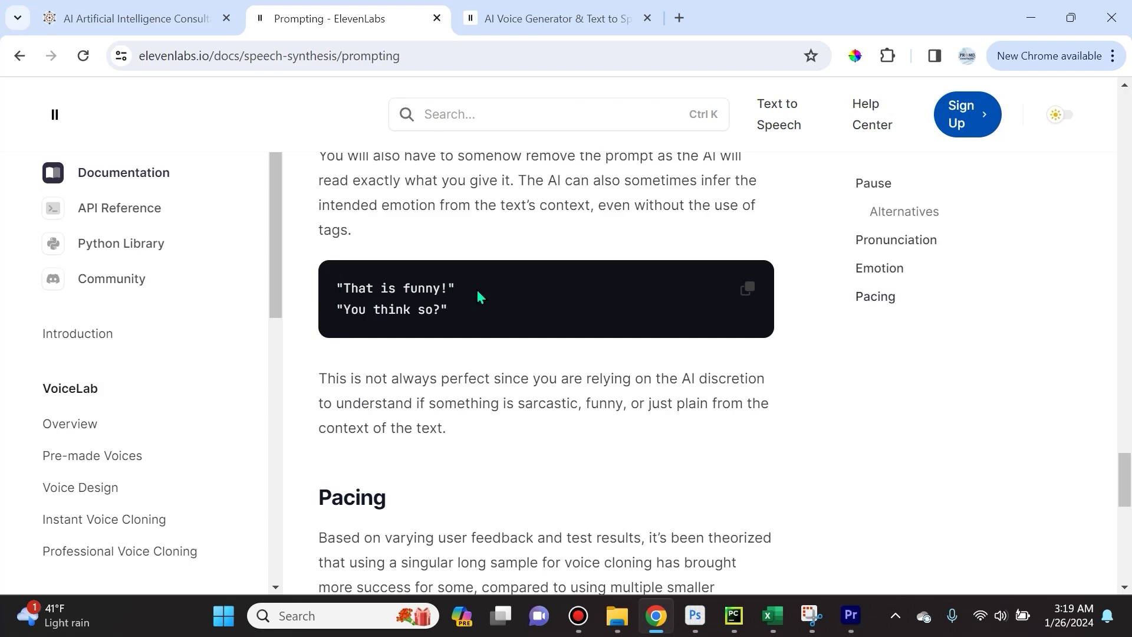
scroll(480, 297, "up", 3)
left_click(540, 244)
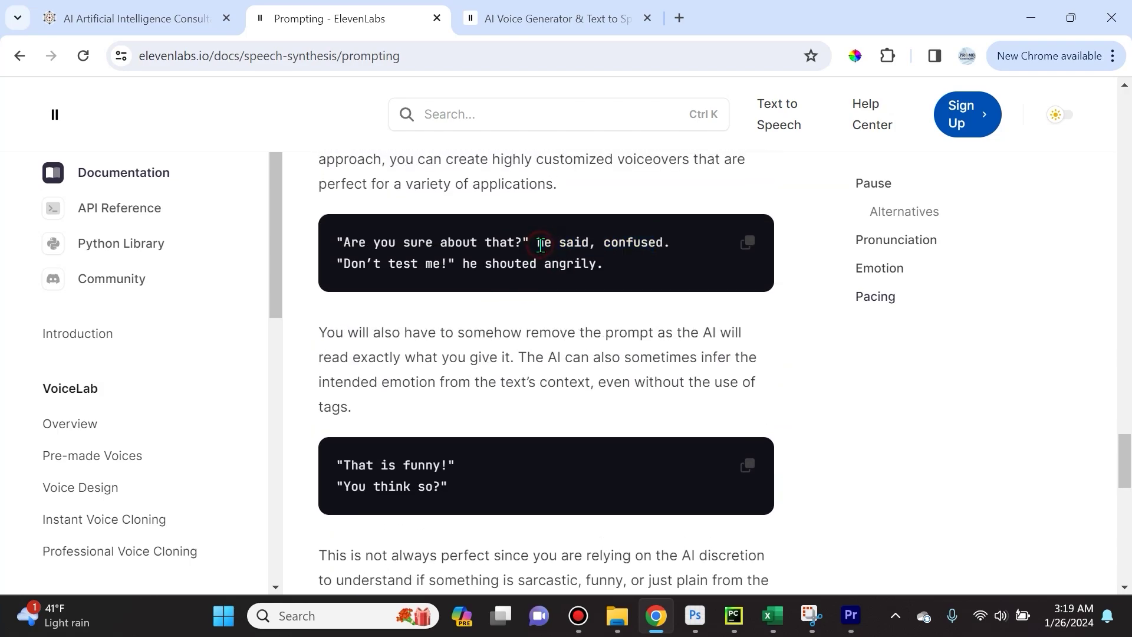
scroll(453, 319, "down", 3)
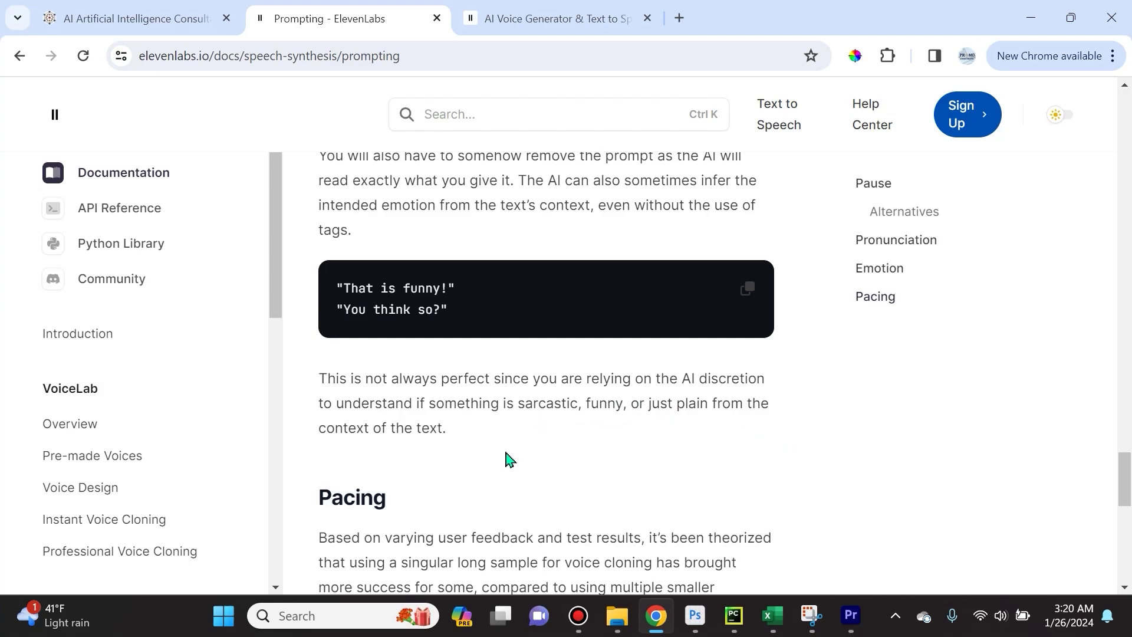
scroll(501, 466, "up", 3)
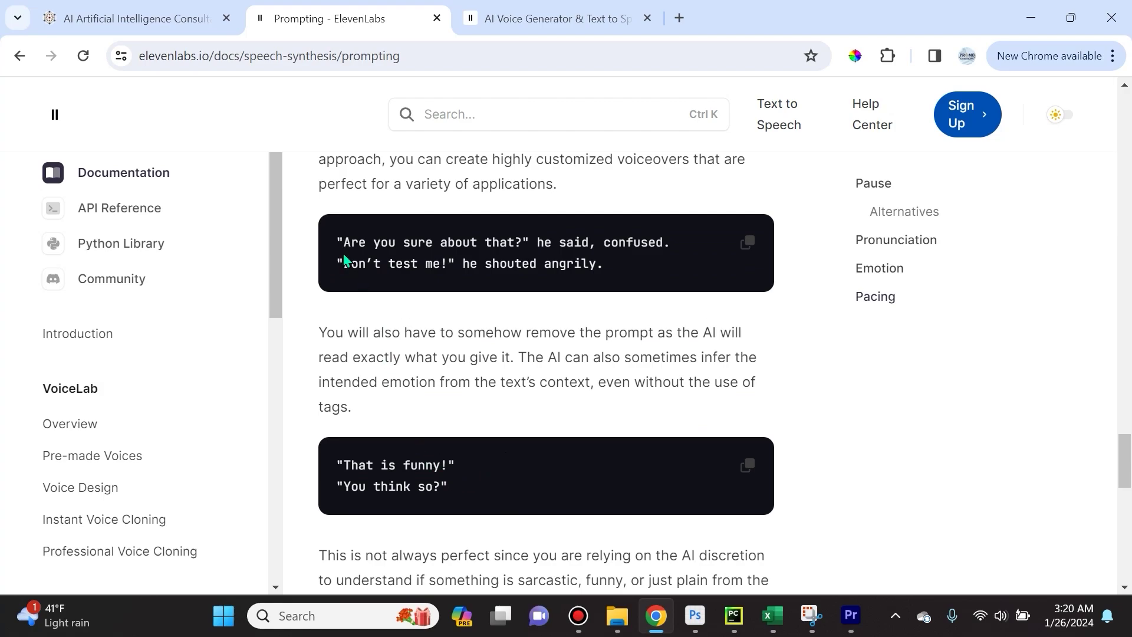
left_click_drag(337, 243, 684, 265)
- Generate the tagged dialogue in PromoAmbitions Voice, then select the 'he whispered eerily.' tag
key("ctrl+Tab")
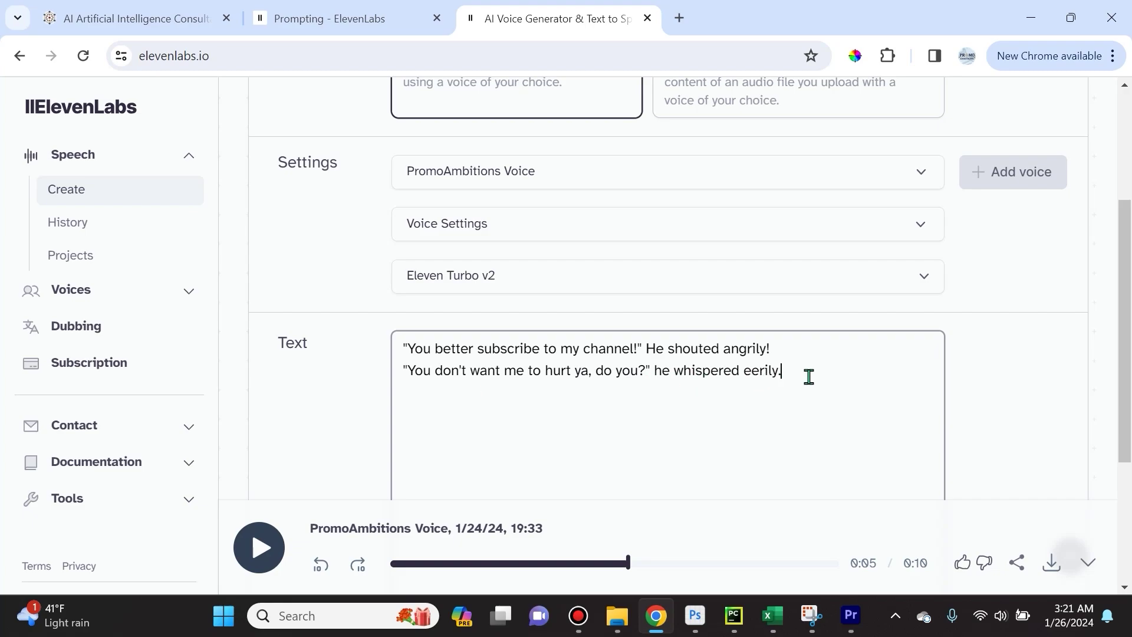
scroll(811, 376, "down", 4)
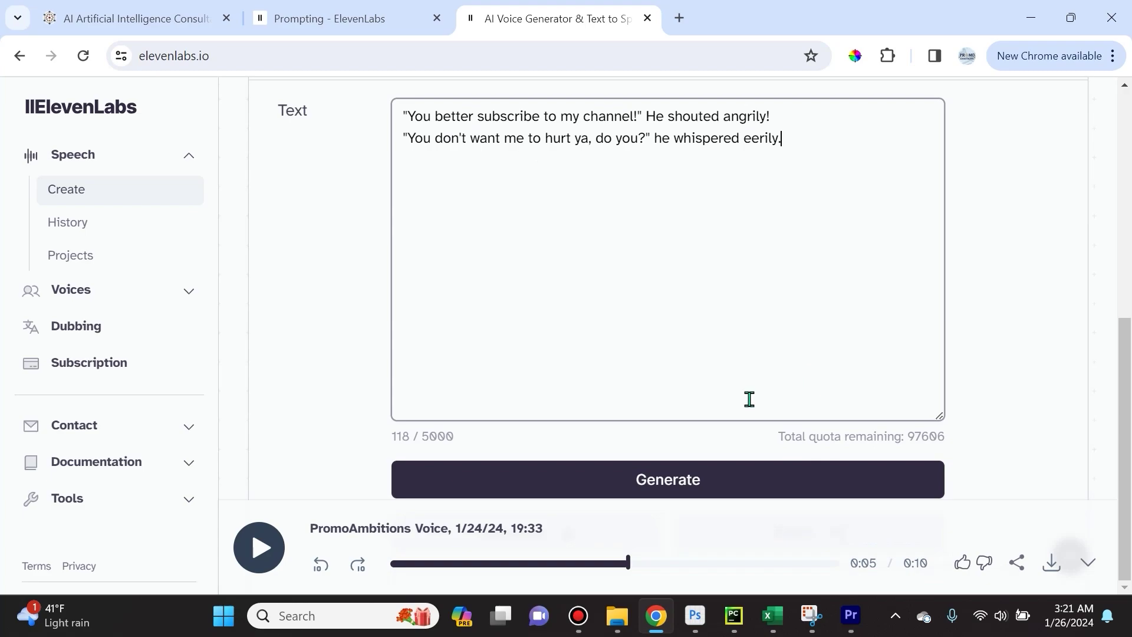
scroll(503, 301, "up", 2)
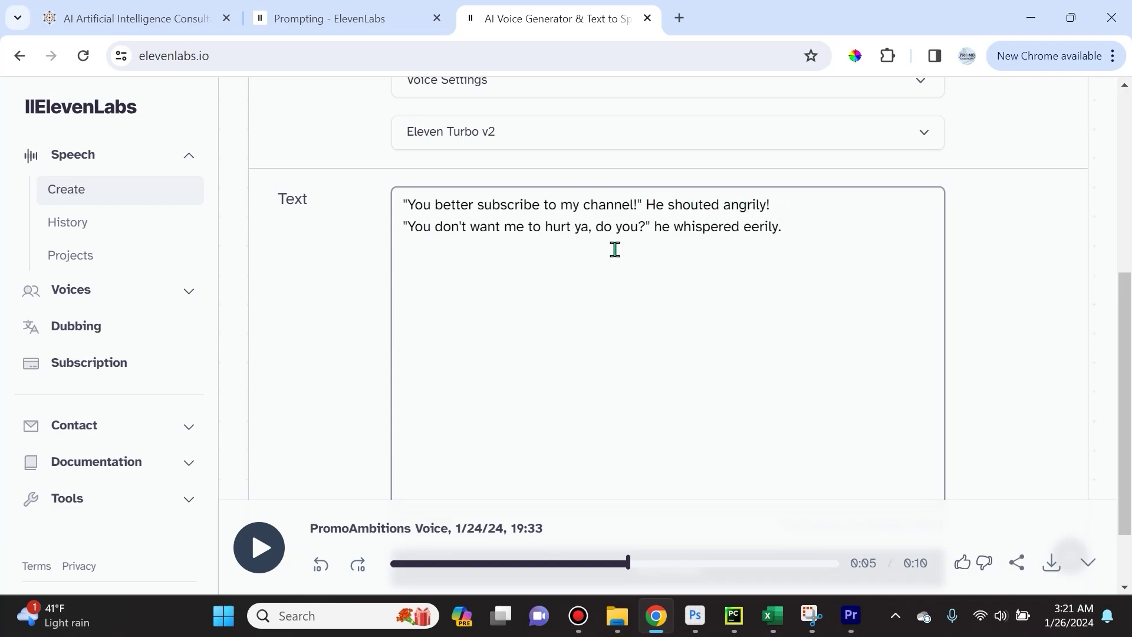
scroll(721, 261, "down", 1)
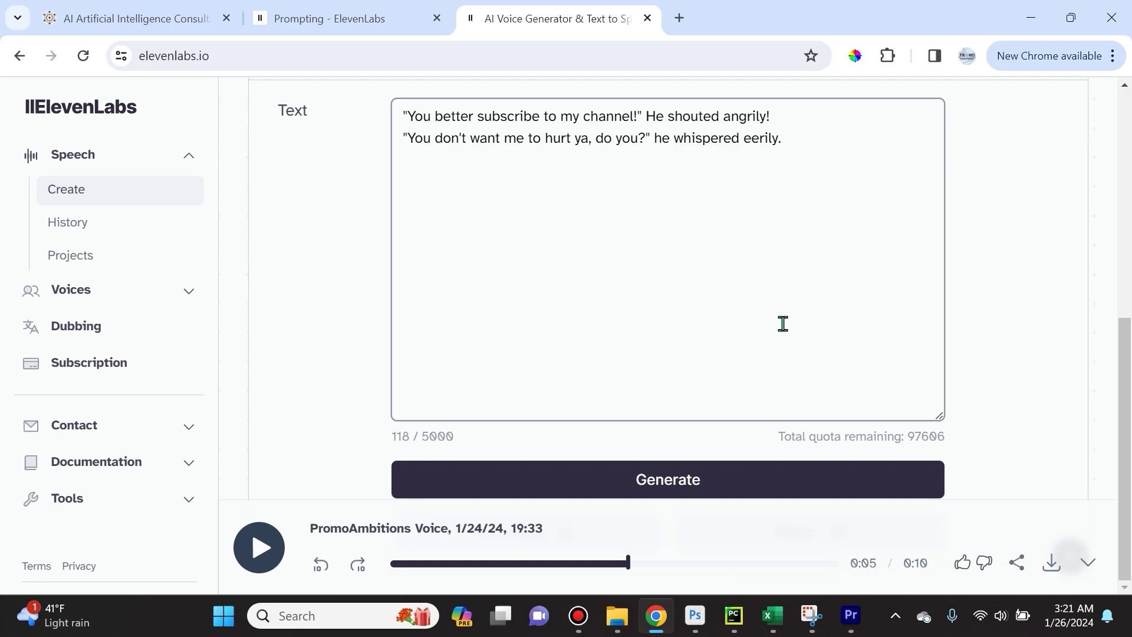
left_click(656, 483)
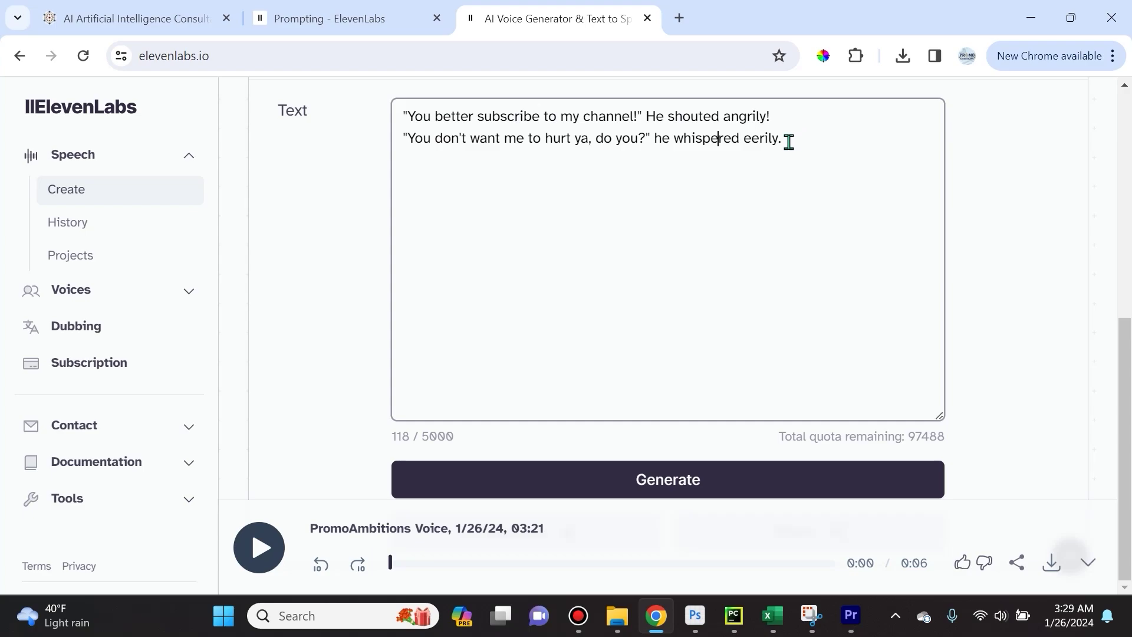
left_click_drag(786, 141, 657, 152)
- Delete the 'he whispered eerily.' and 'He shouted angrily!' tags, then return to the Prompting docs
key("BackSpace")
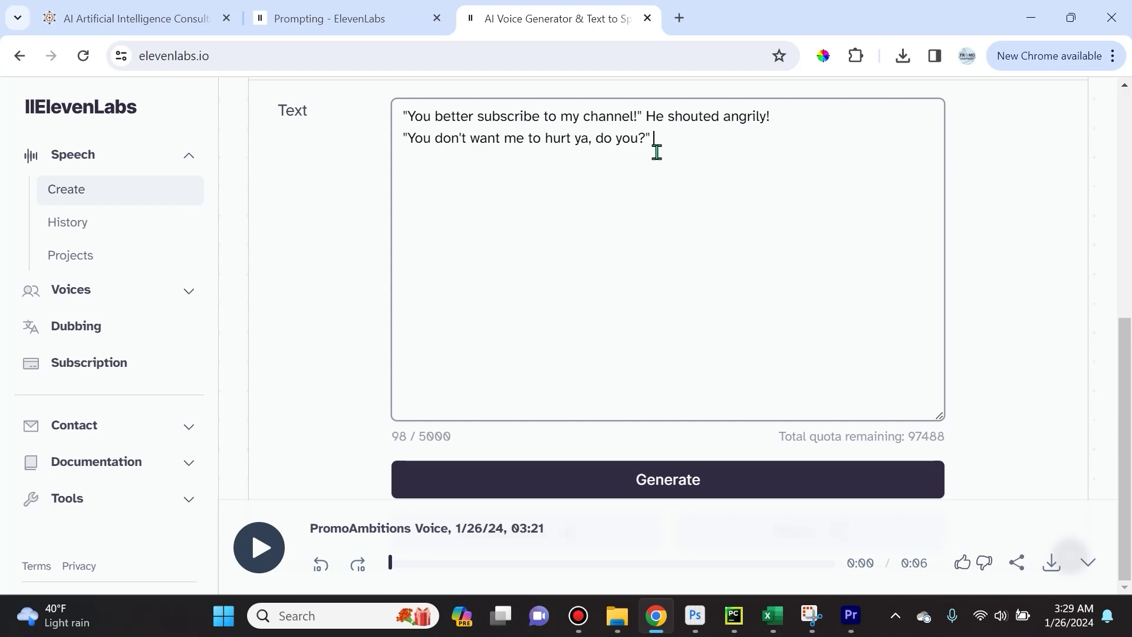
left_click_drag(796, 115, 651, 113)
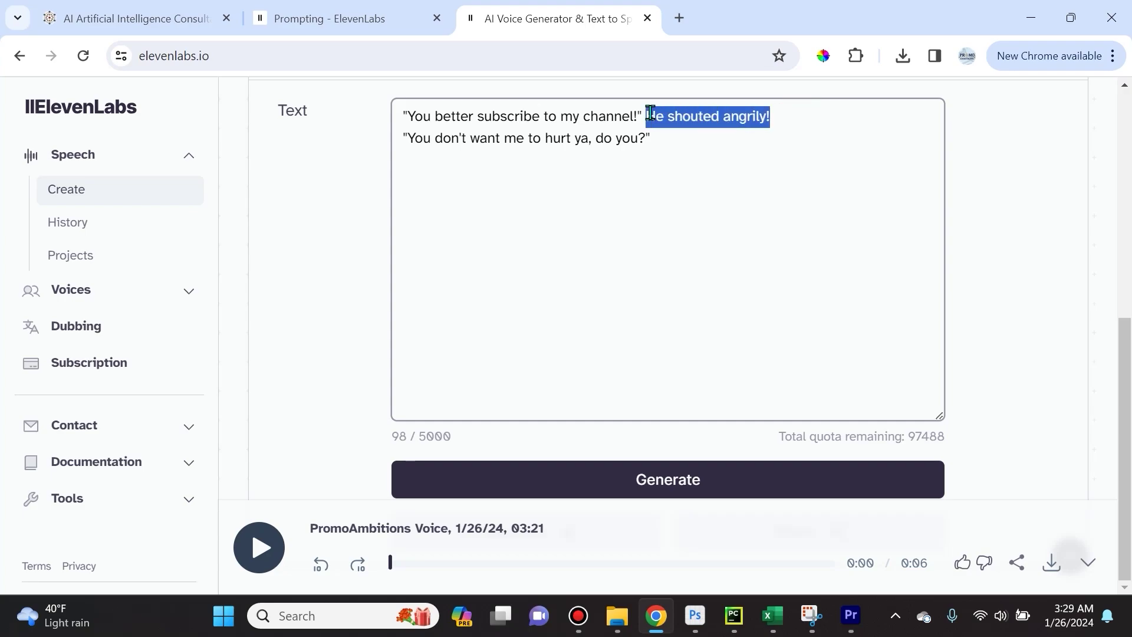
key("BackSpace")
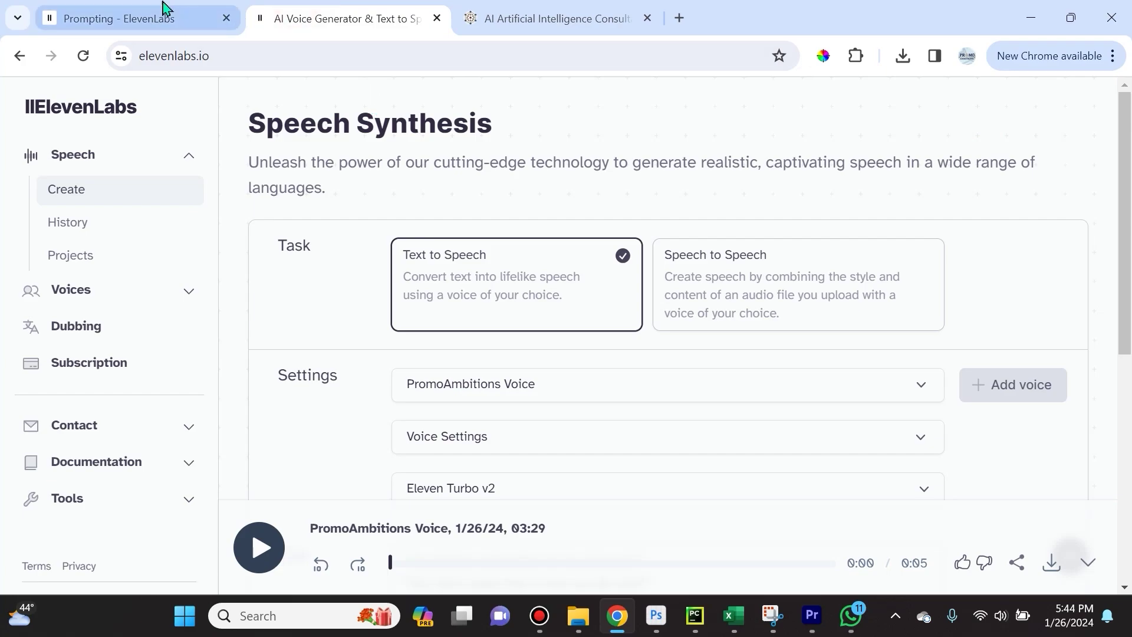
left_click(164, 12)
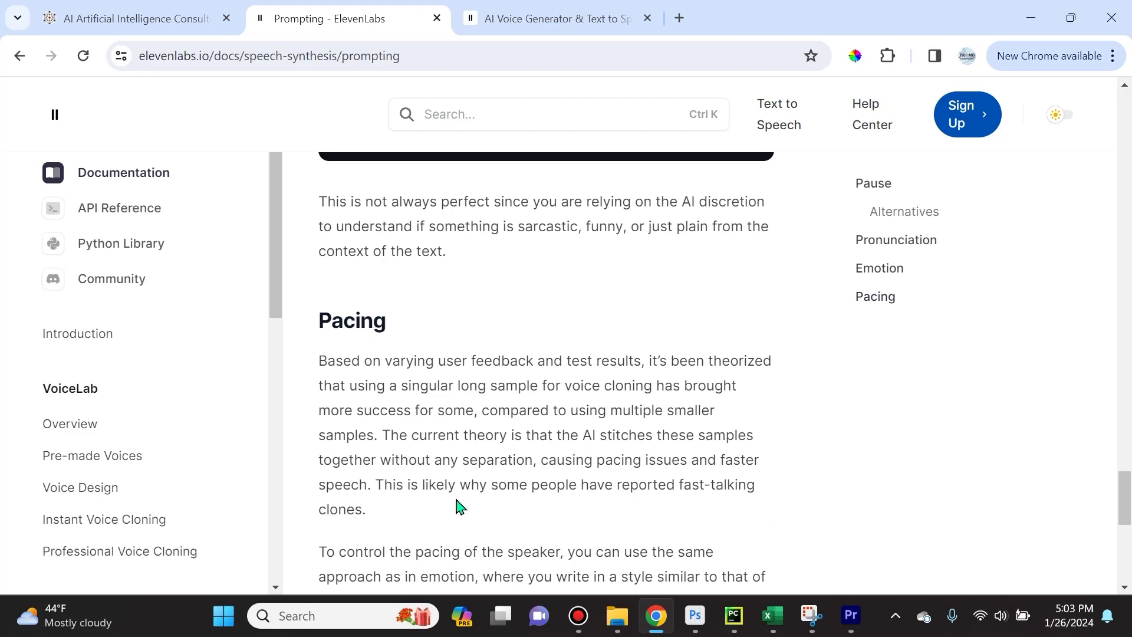
- Scroll the Prompting docs to the Pacing advice on book-style writing with the 'I wish you were right' example
scroll(442, 513, "down", 3)
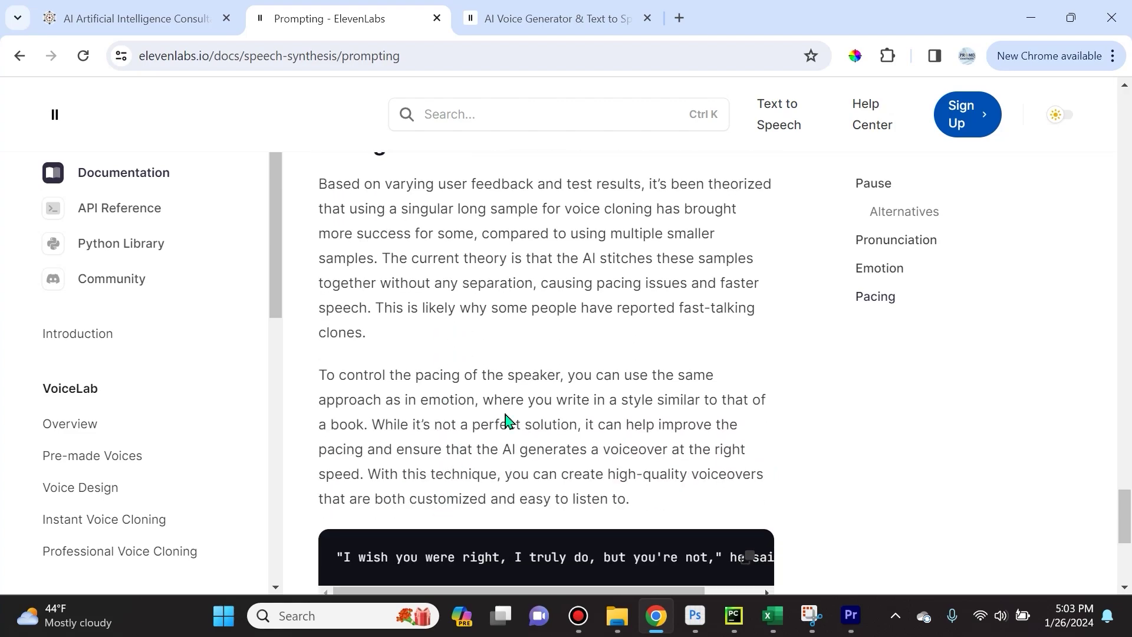
scroll(516, 420, "down", 2)
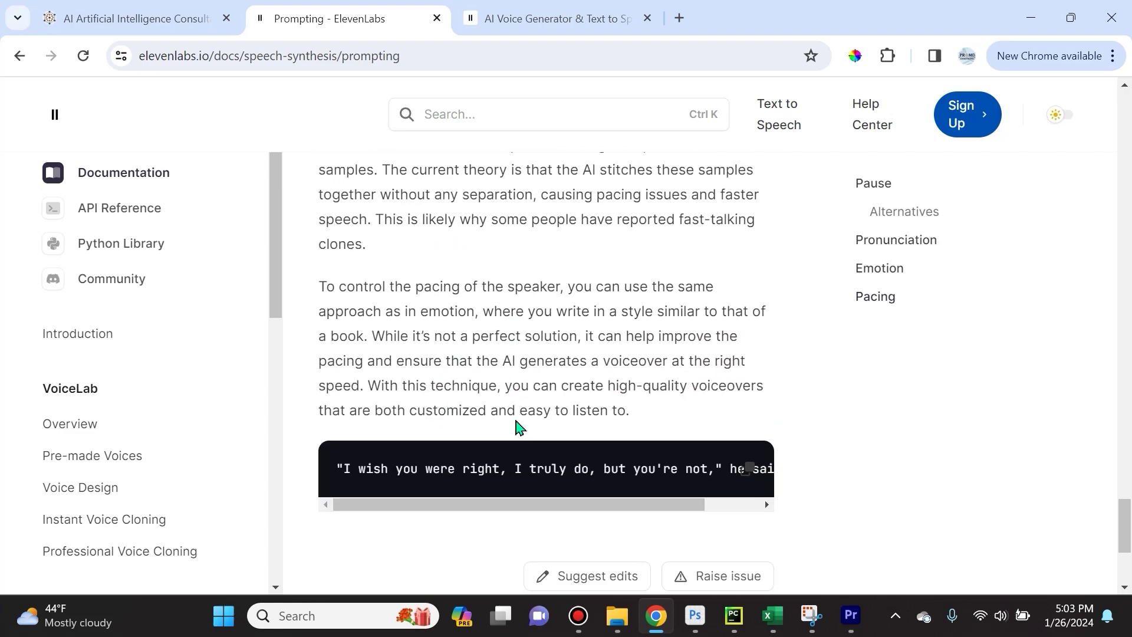
scroll(516, 426, "up", 2)
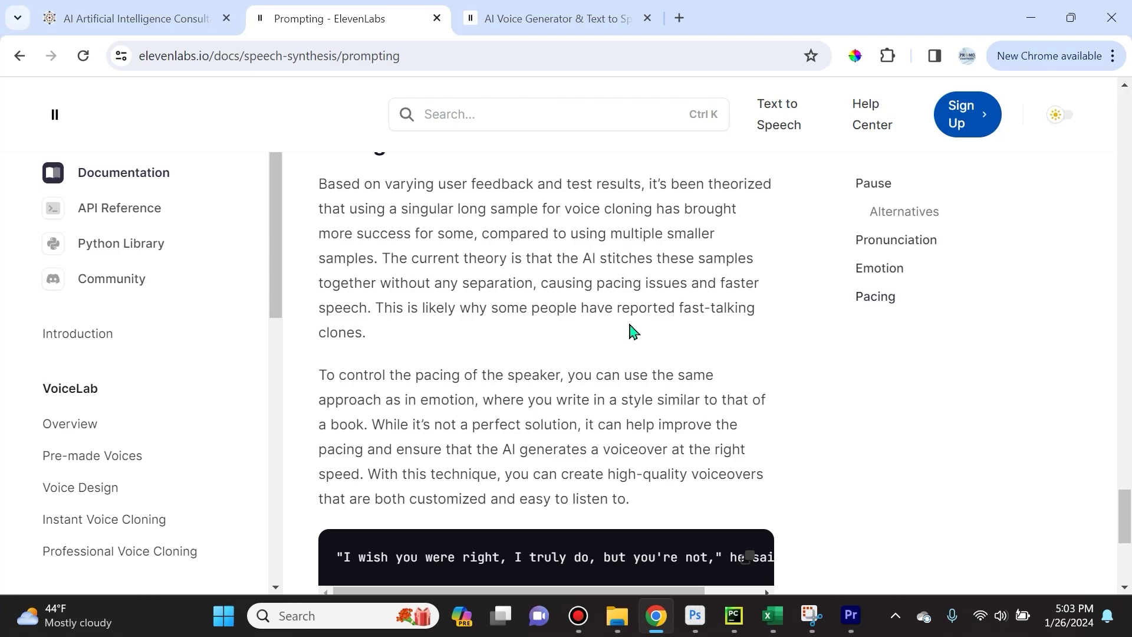
scroll(447, 417, "down", 1)
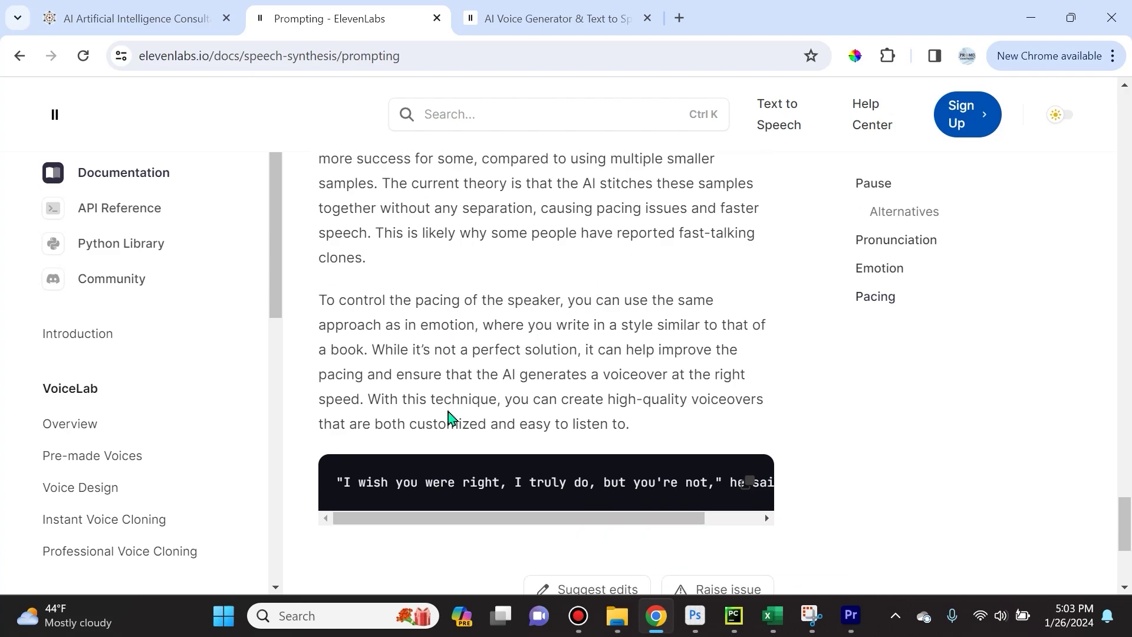
scroll(505, 464, "up", 1)
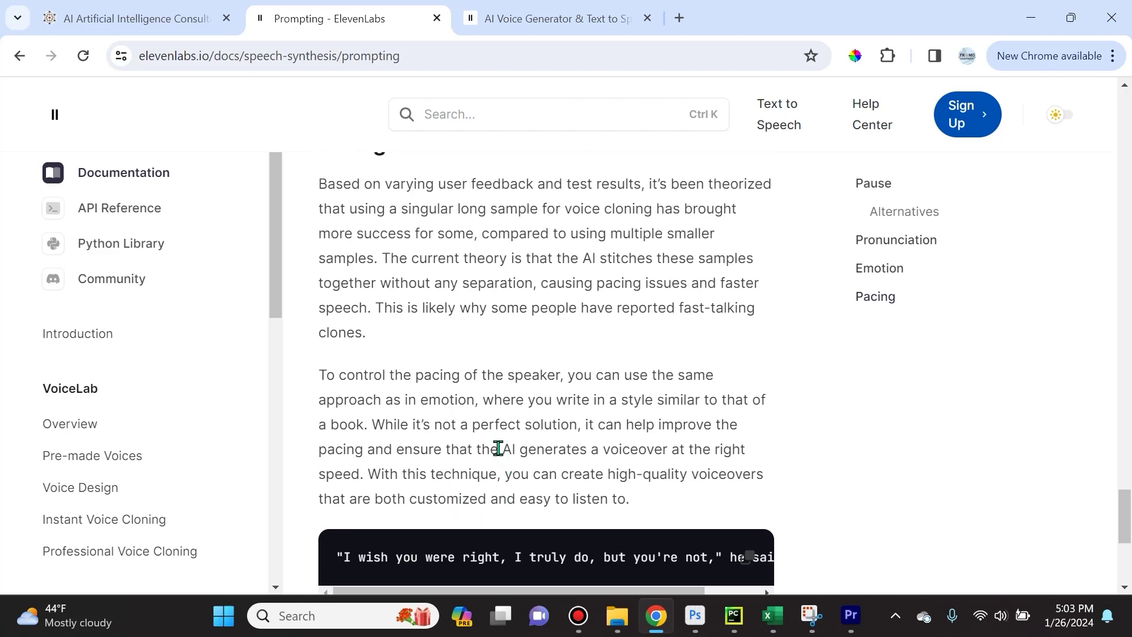
scroll(498, 449, "down", 1)
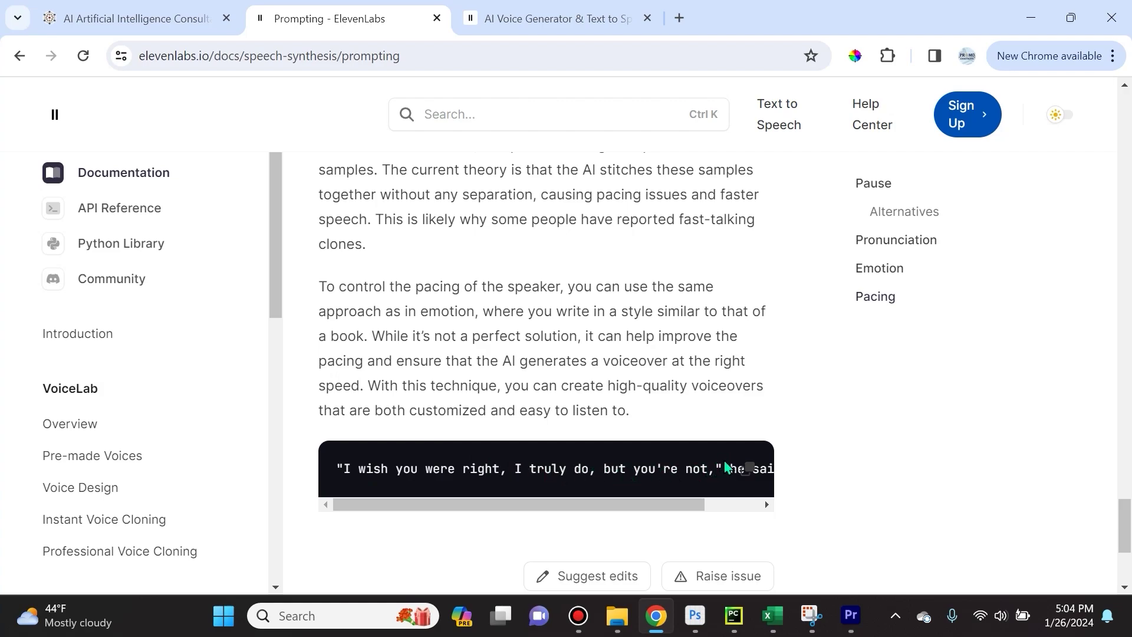
scroll(468, 474, "up", 5)
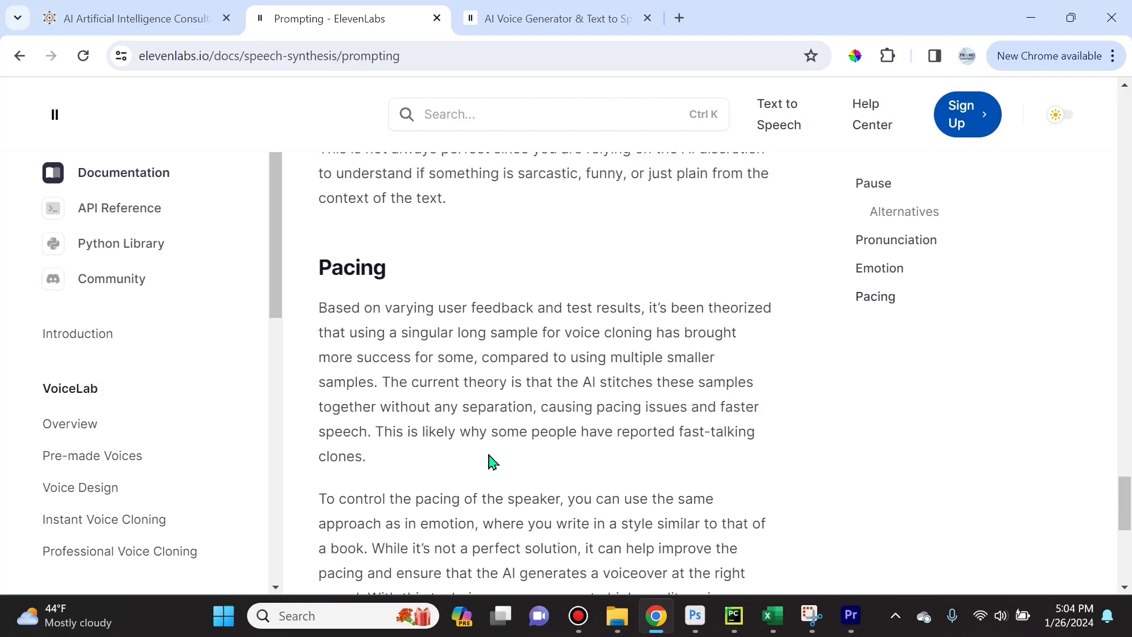
scroll(487, 454, "down", 2)
scroll(493, 453, "down", 3)
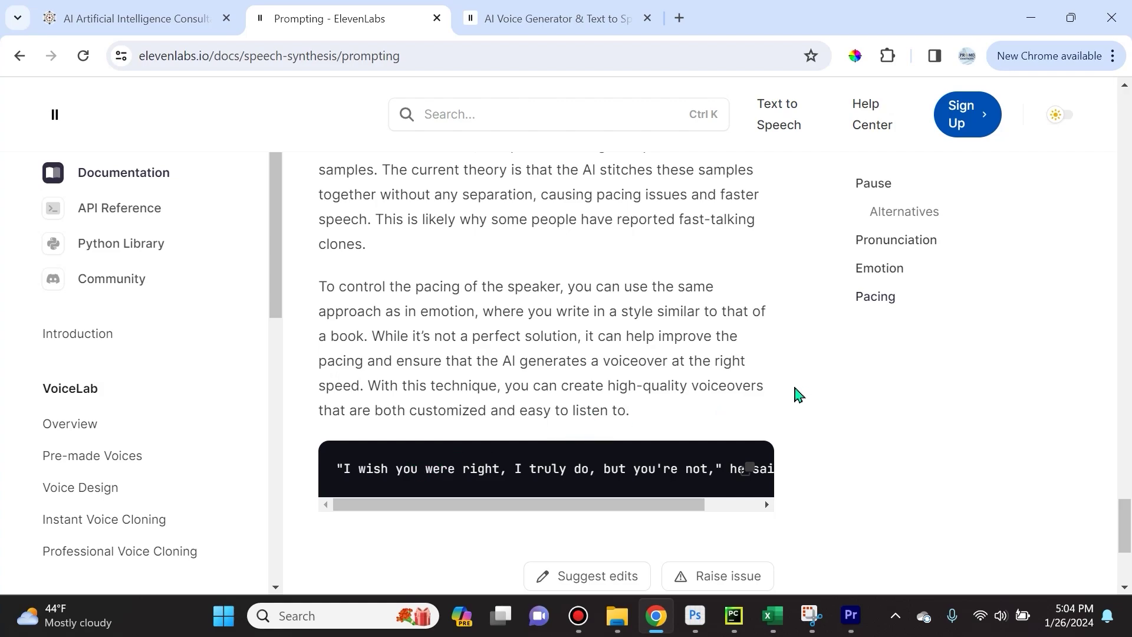
- Return to the Promo Ambitions AI page and scroll to 'Proudly Providing Educational Artificial Intelligence Workshops'
key("ctrl+shift+Tab")
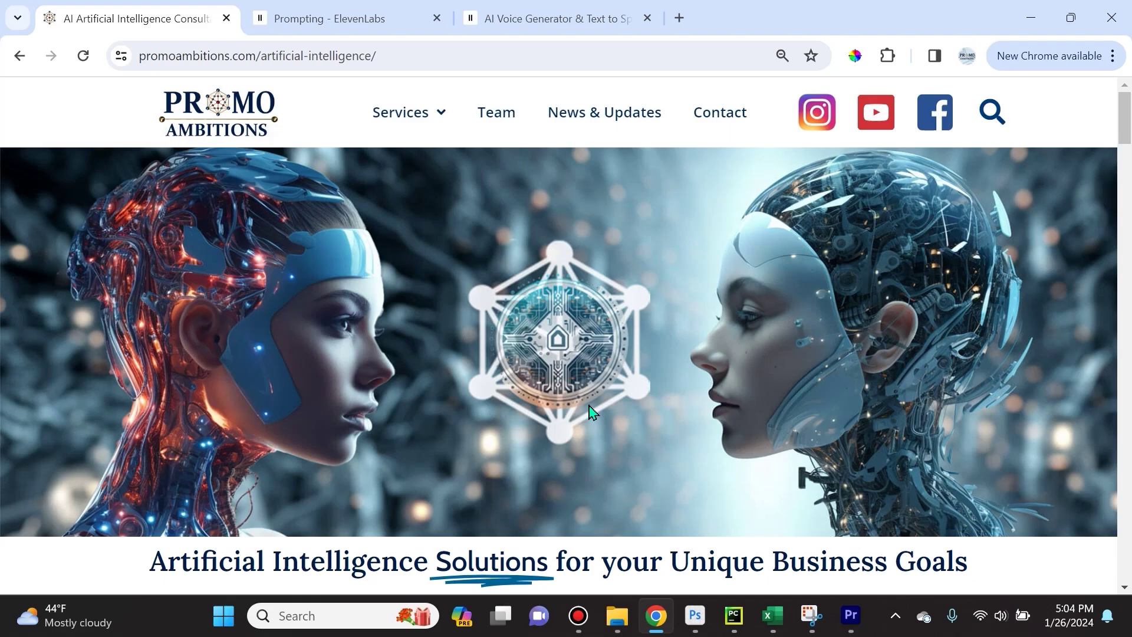
scroll(592, 411, "down", 20)
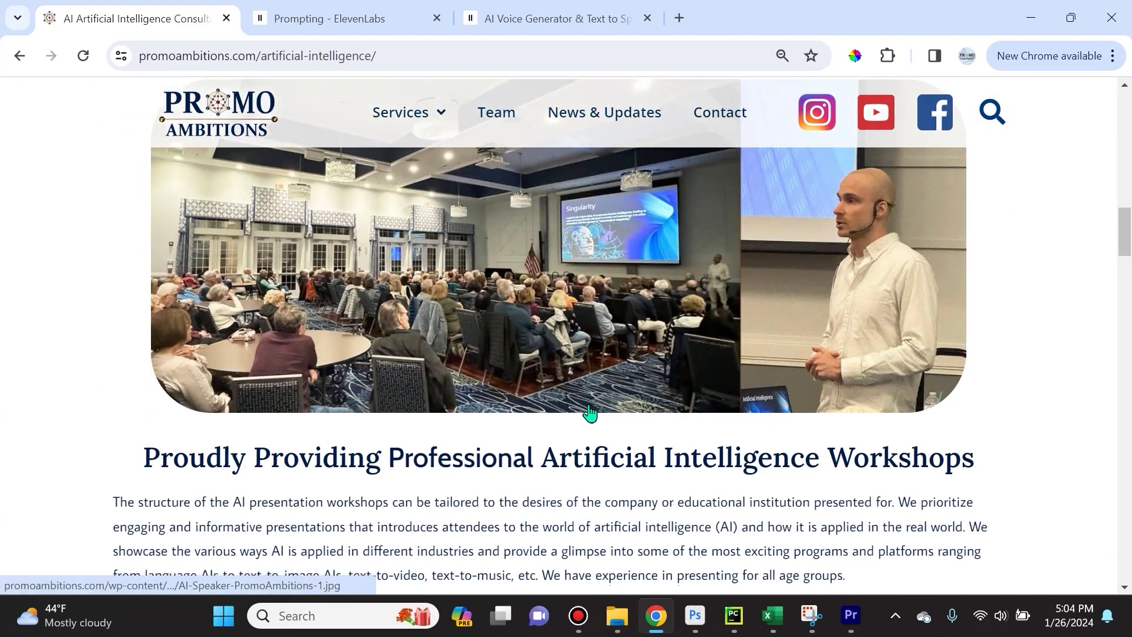
scroll(590, 411, "down", 15)
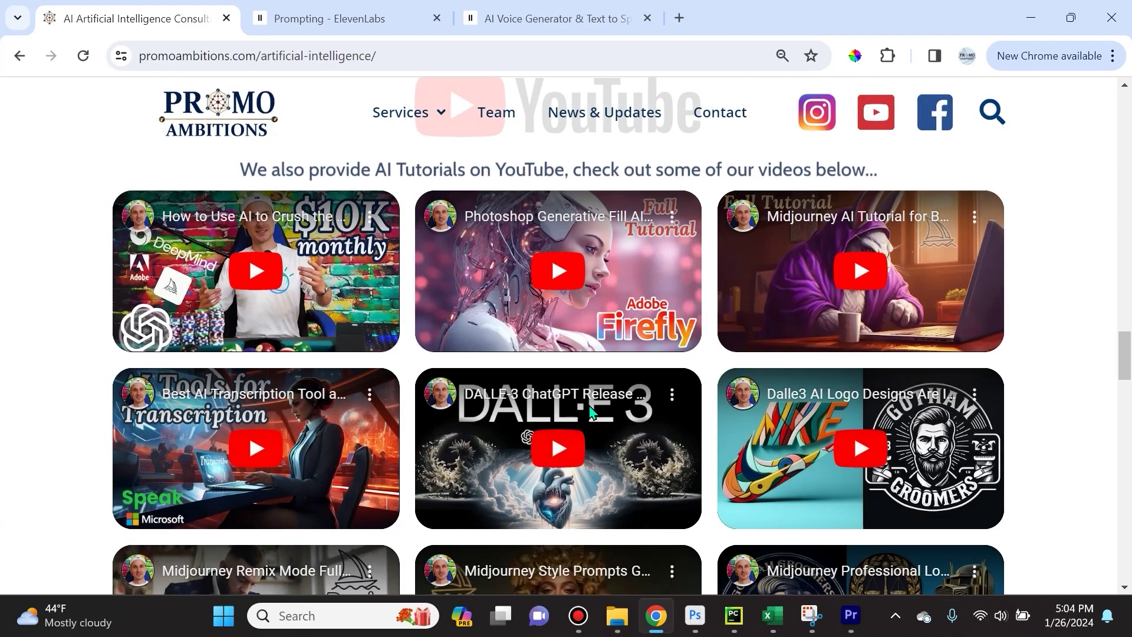
scroll(590, 407, "down", 15)
scroll(505, 434, "up", 16)
scroll(505, 437, "down", 7)
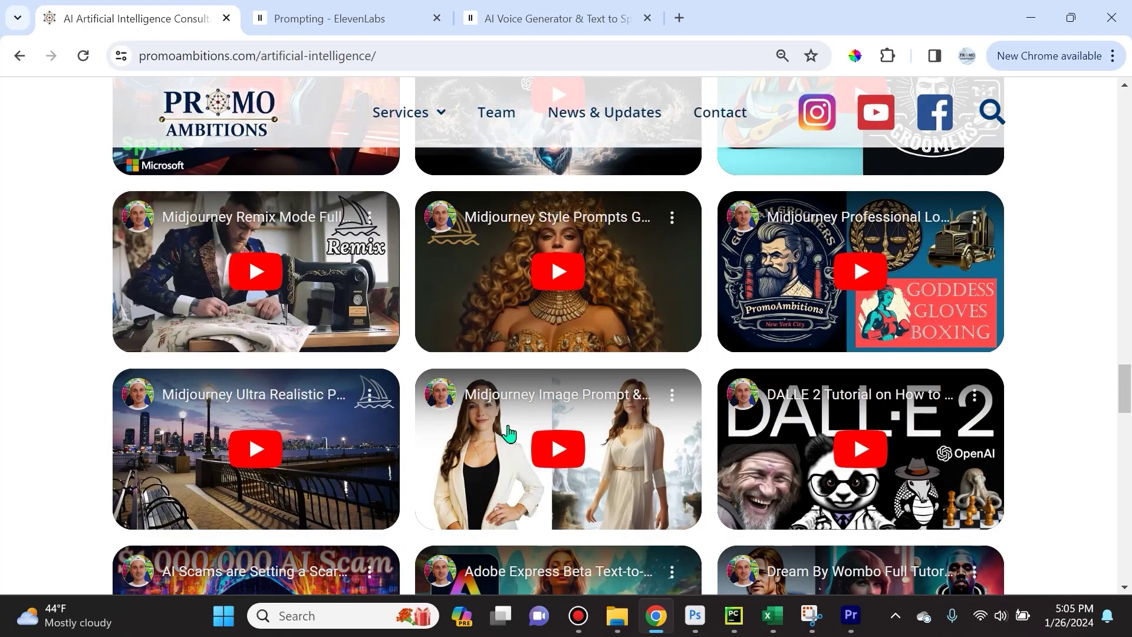
scroll(508, 433, "down", 5)
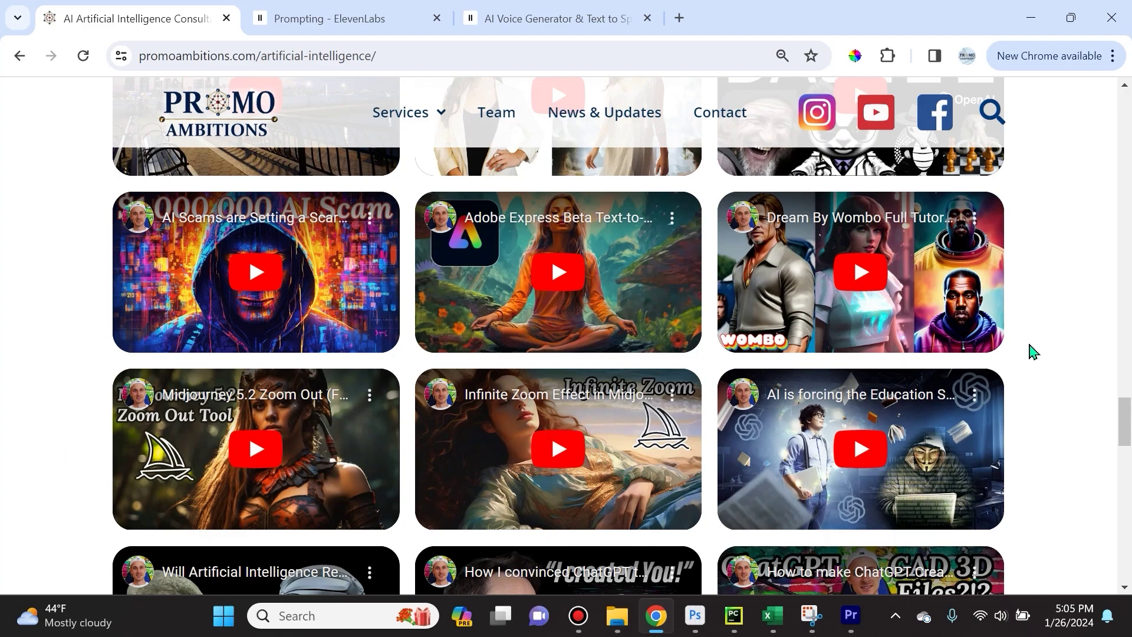
scroll(707, 359, "down", 5)
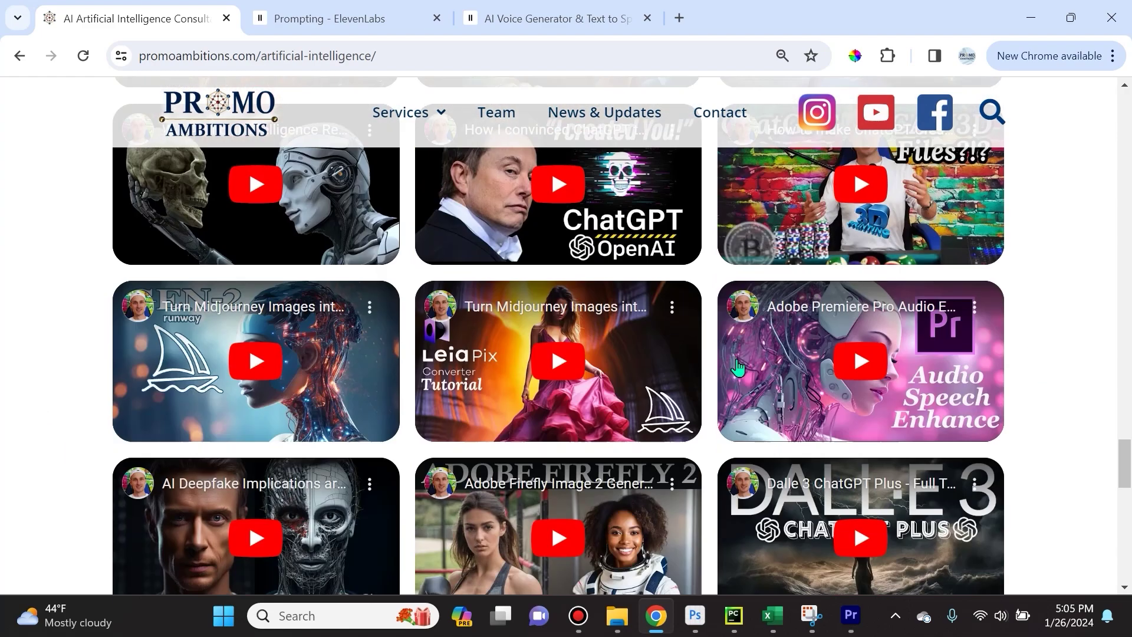
scroll(660, 352, "down", 5)
scroll(655, 345, "down", 5)
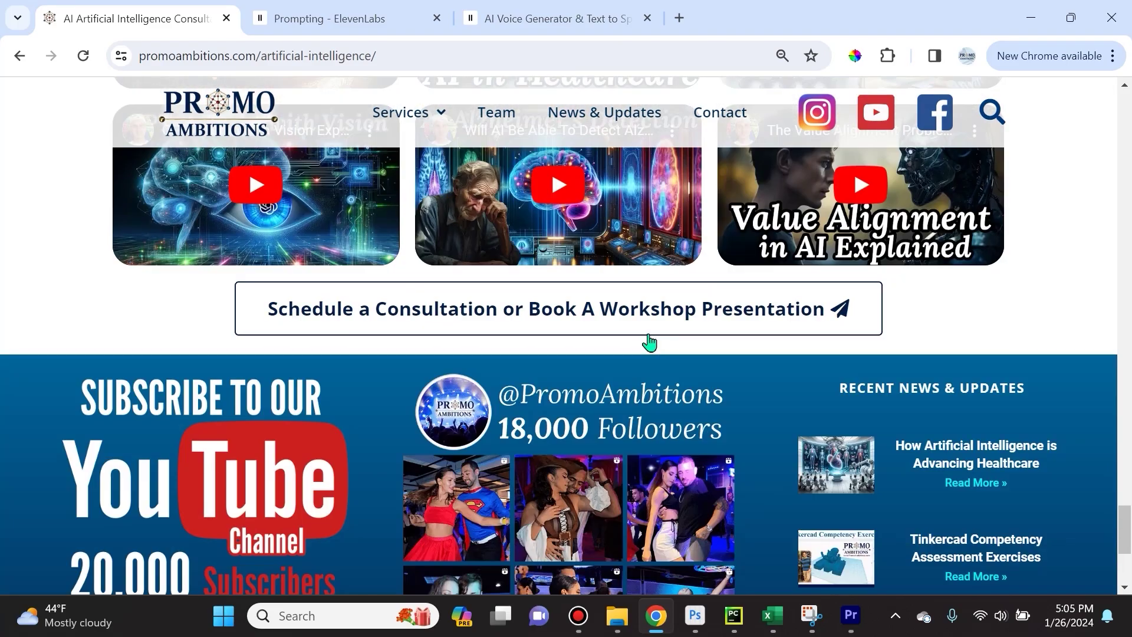
scroll(650, 339, "up", 15)
scroll(648, 332, "up", 5)
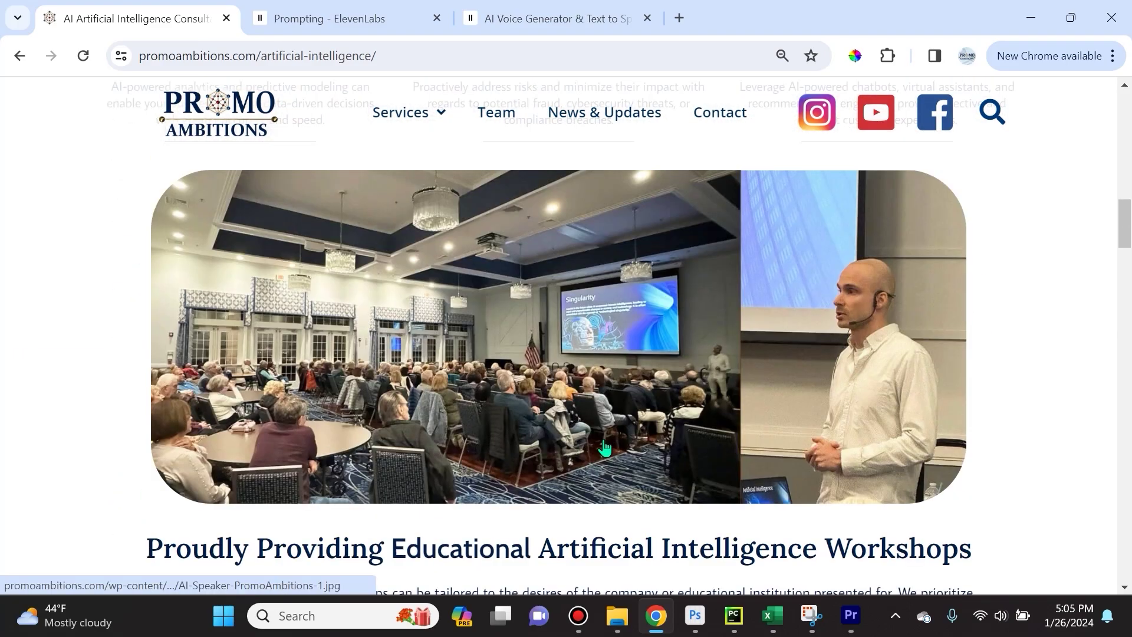